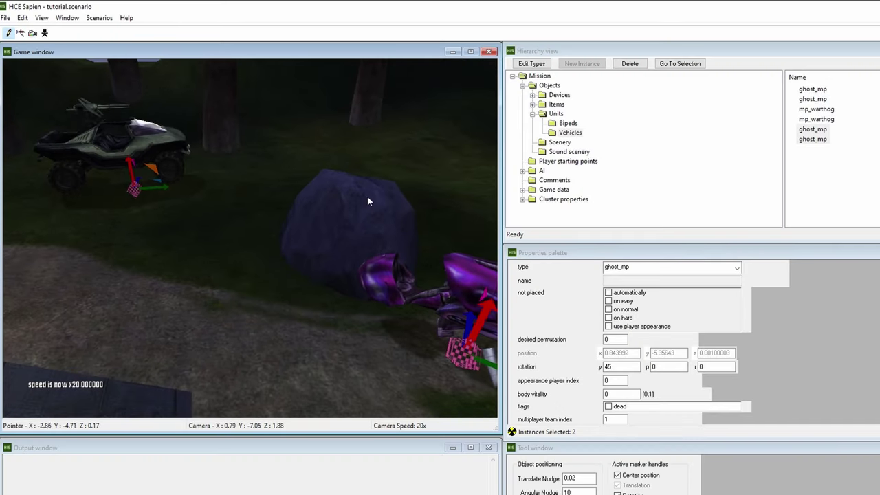
Place a new vehicle on the dirt path at about X -1.33, Y -7.48 and set its type to rwarthog
{"action": "right_click", "coordinate": [160, 308]}
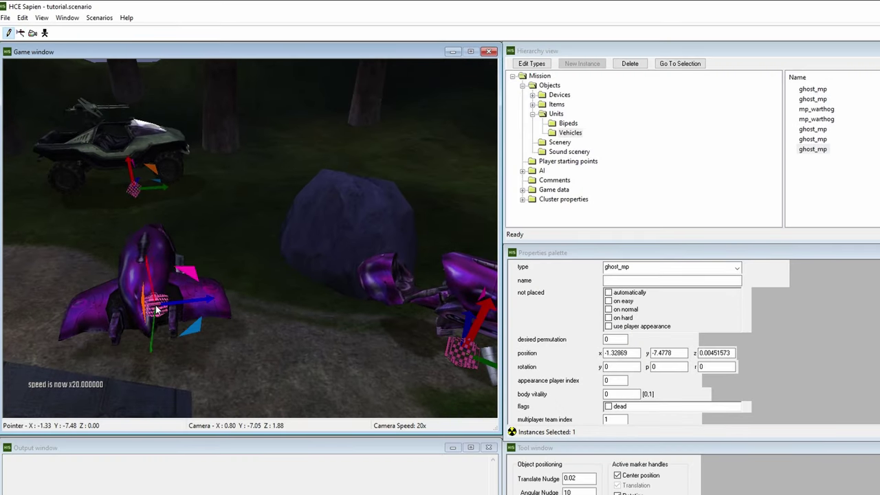
{"action": "left_click", "coordinate": [725, 272]}
{"action": "left_click", "coordinate": [669, 308]}
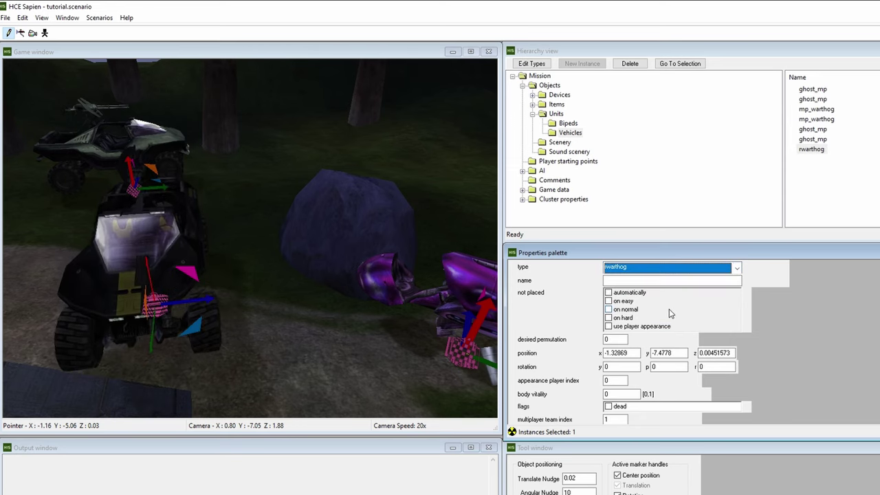
Place another vehicle on the grass beyond the rock at about X -3.58, Y -4.70 and set its type to banshee_mp
{"action": "middle_click_drag", "start_coordinate": [344, 294], "coordinate": [275, 245]}
{"action": "key", "text": "d"}
{"action": "right_click", "coordinate": [276, 245]}
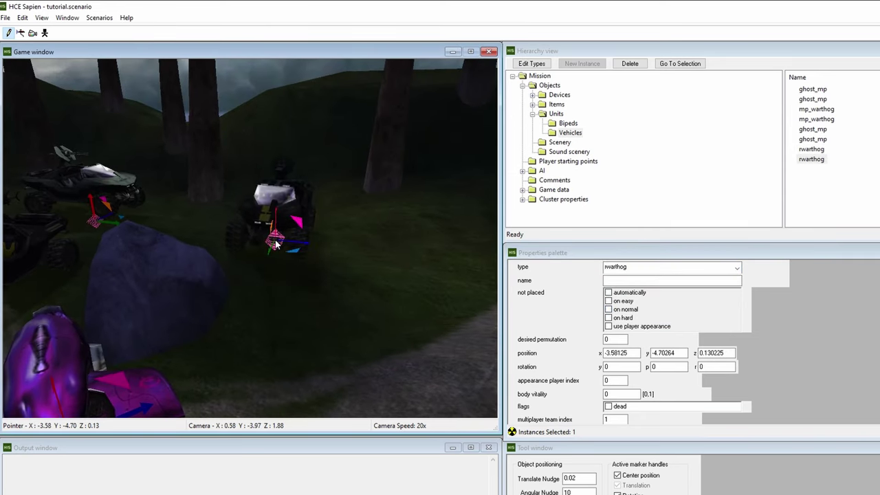
{"action": "left_click", "coordinate": [634, 268]}
{"action": "left_click", "coordinate": [626, 318]}
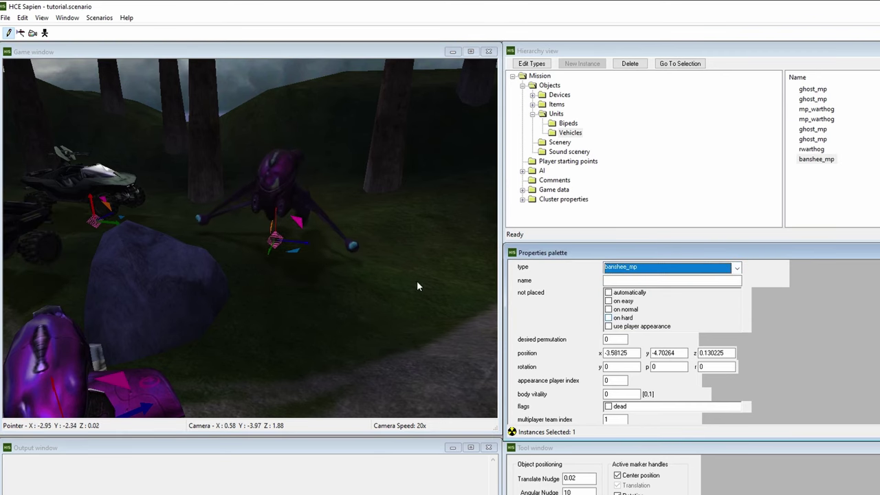
{"action": "middle_click_drag", "start_coordinate": [362, 256], "coordinate": [261, 250]}
{"action": "key", "text": "s"}
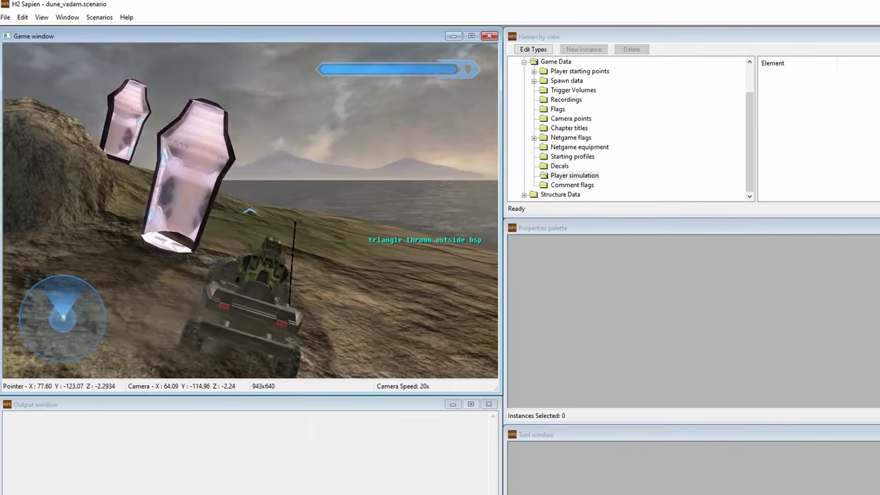
In H2 Sapien, test-drive the vehicle over the hill and along the beach in the dune_vadam scenario
{"action": "key", "text": "w"}
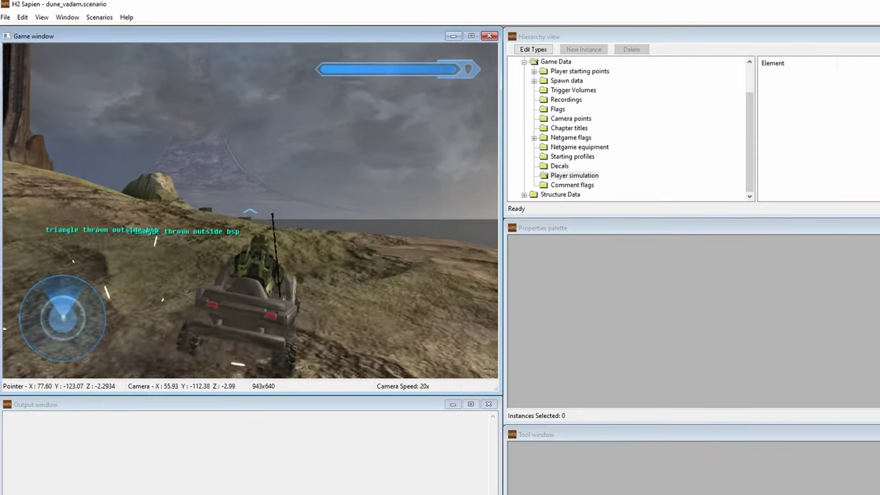
{"action": "key", "text": "w"}
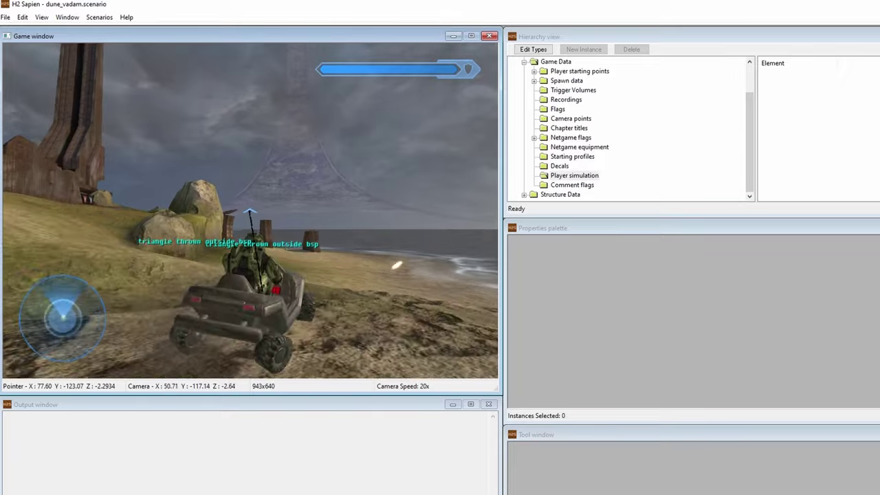
{"action": "key", "text": "w"}
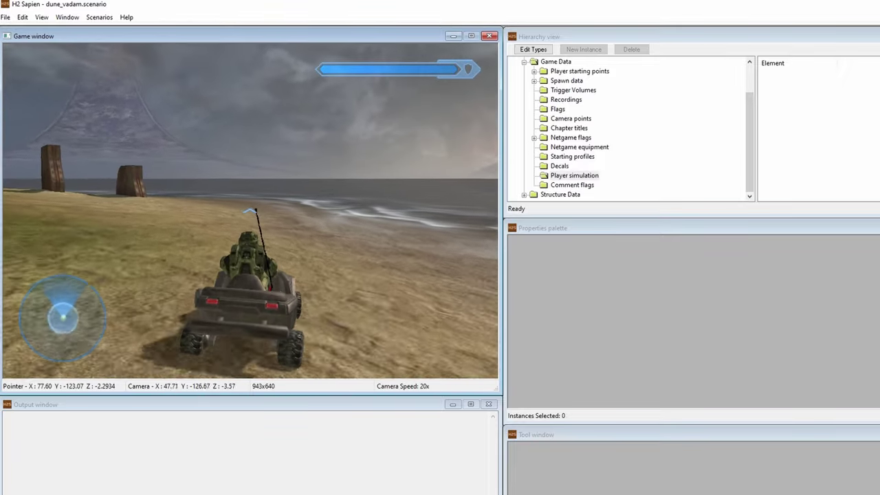
{"action": "key", "text": "w"}
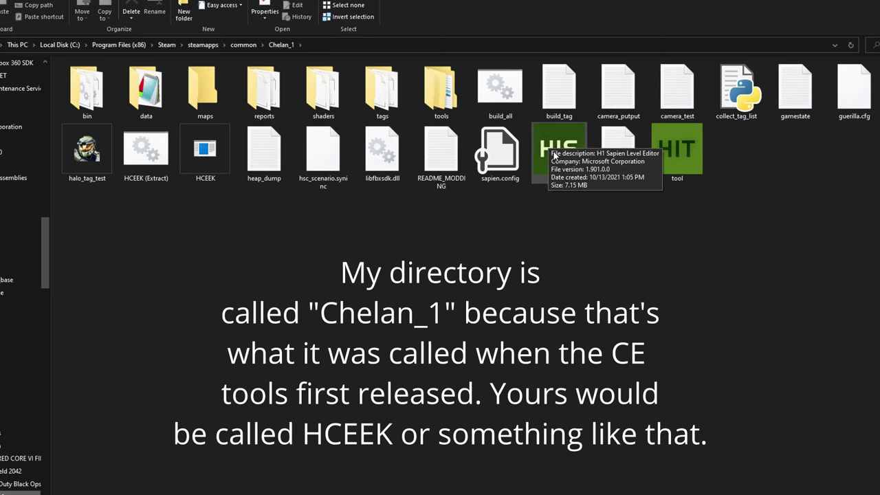
Launch the H1 Sapien level editor and open tutorial.scenario from the tags\levels\test\tutorial folder
{"action": "double_click", "coordinate": [554, 155]}
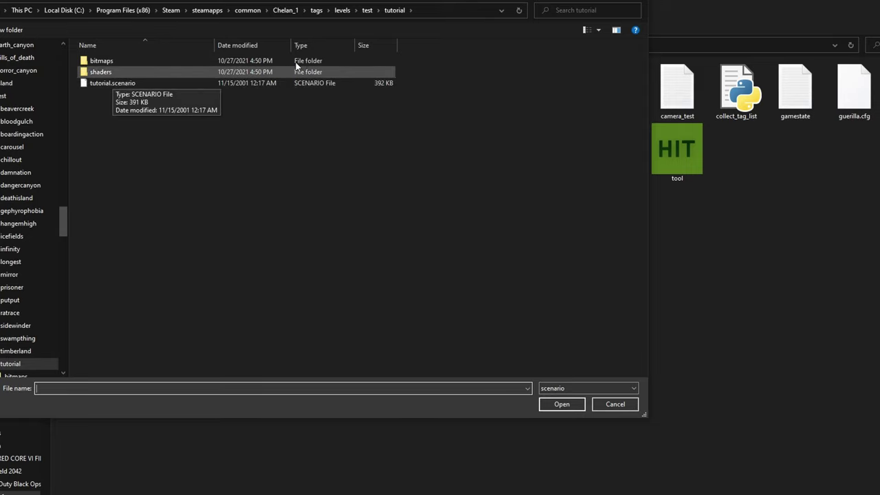
{"action": "left_click", "coordinate": [316, 11]}
{"action": "double_click", "coordinate": [118, 205]}
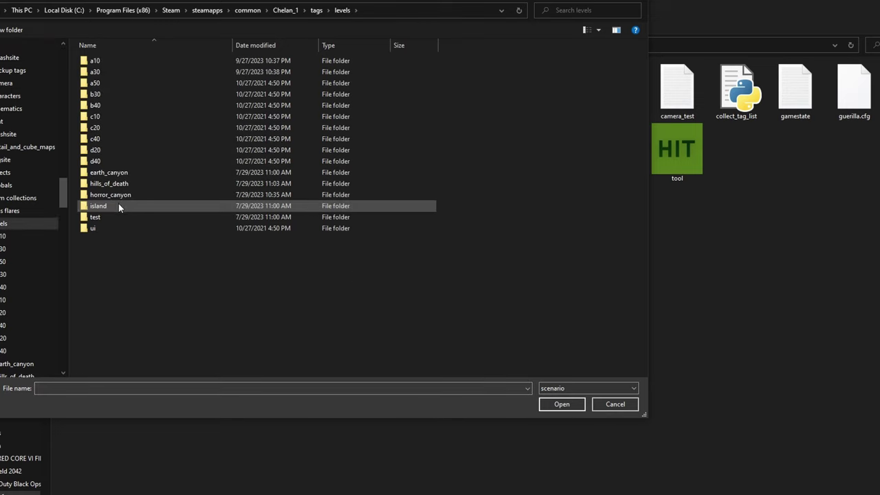
{"action": "double_click", "coordinate": [113, 216]}
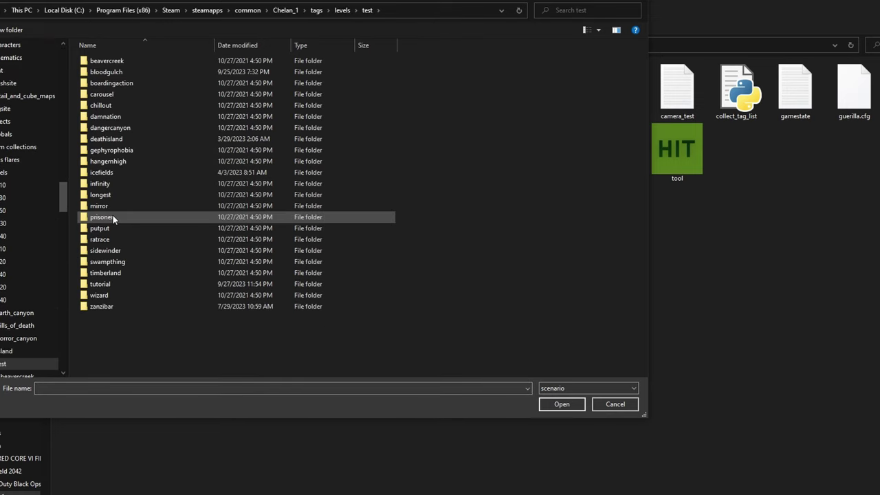
{"action": "double_click", "coordinate": [110, 285]}
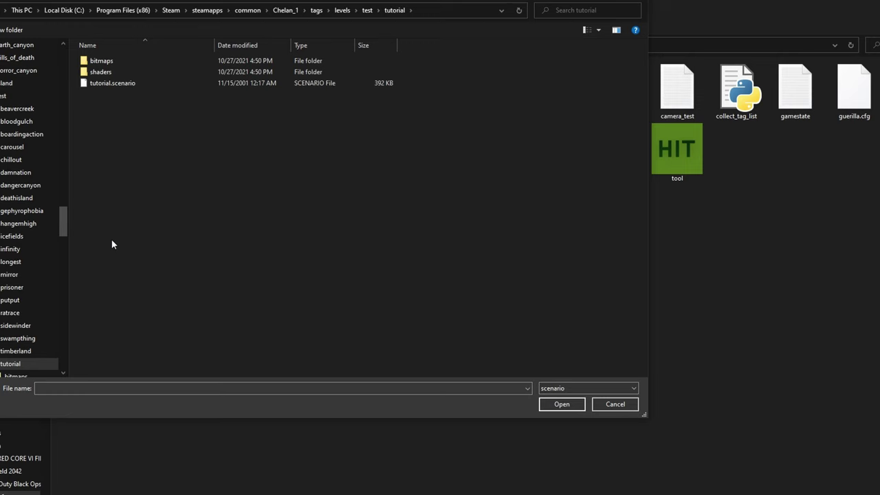
{"action": "double_click", "coordinate": [118, 84]}
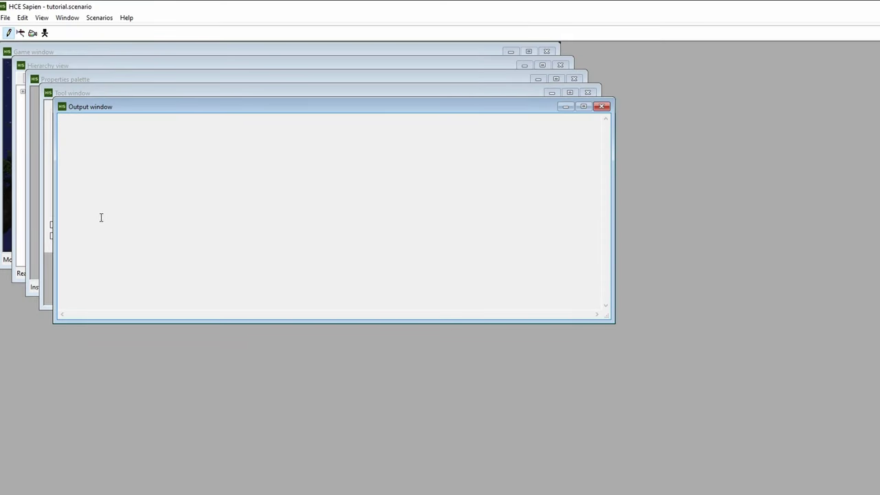
Separate the overlapping Output and Game windows, and tile all editor windows horizontally
{"action": "left_click_drag", "start_coordinate": [313, 117], "coordinate": [301, 337]}
{"action": "left_click_drag", "start_coordinate": [77, 51], "coordinate": [110, 168]}
{"action": "left_click", "coordinate": [68, 18]}
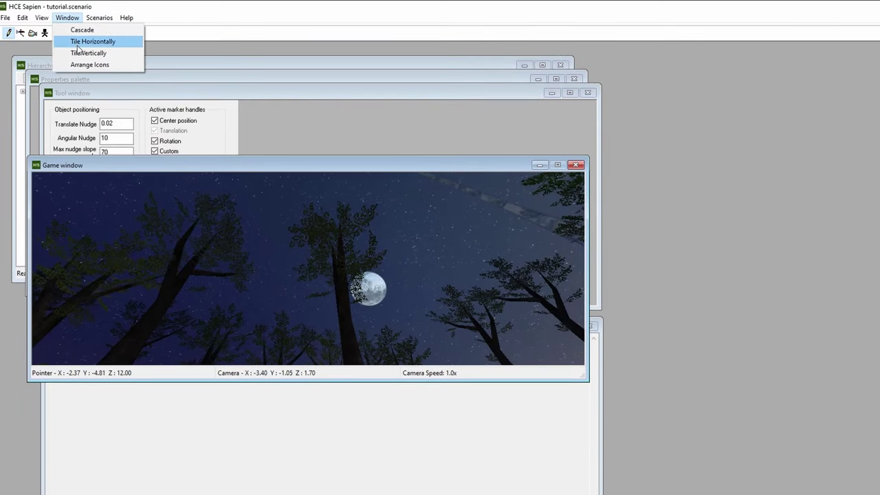
{"action": "left_click", "coordinate": [84, 42]}
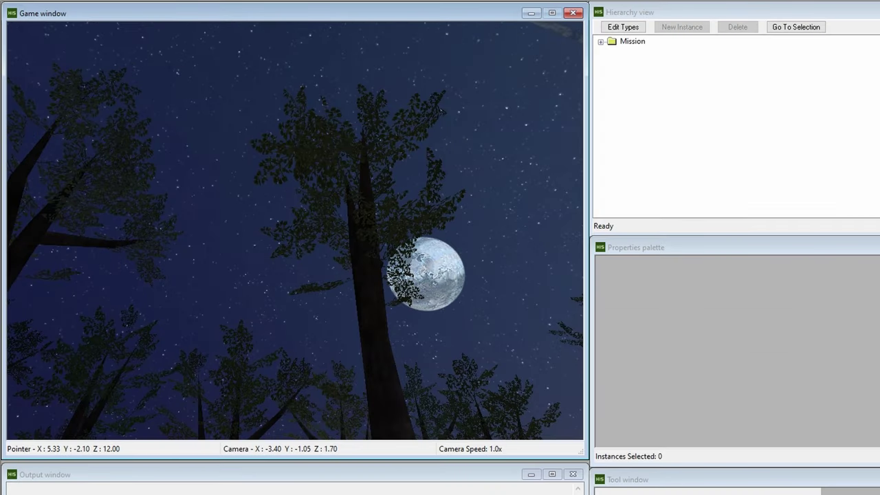
Expand the Mission hierarchy and select the Vehicles category under Objects and Units
{"action": "middle_click_drag", "start_coordinate": [296, 207], "coordinate": [516, 254]}
{"action": "middle_click_drag", "start_coordinate": [296, 247], "coordinate": [543, 250]}
{"action": "left_click", "coordinate": [633, 42]}
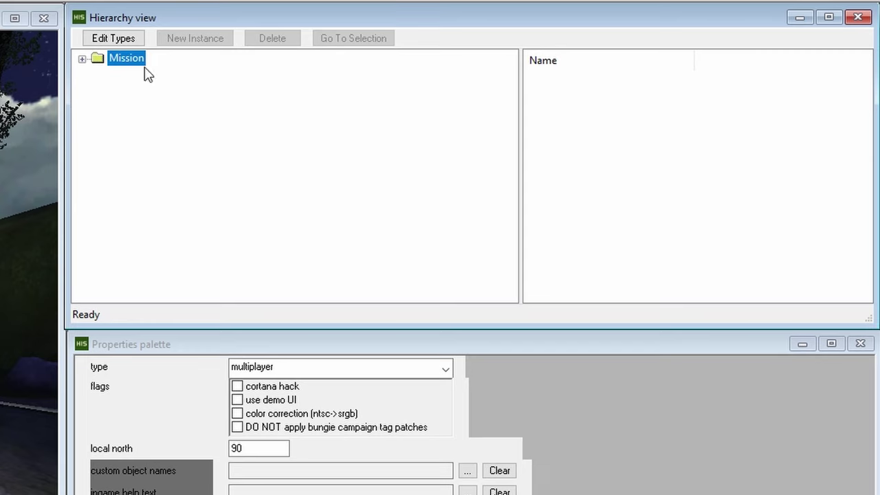
{"action": "left_click", "coordinate": [82, 59]}
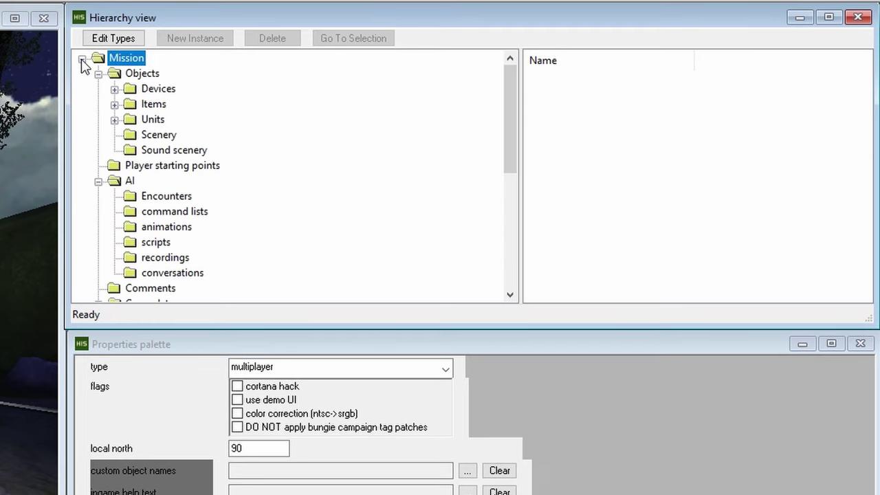
{"action": "left_click", "coordinate": [115, 105]}
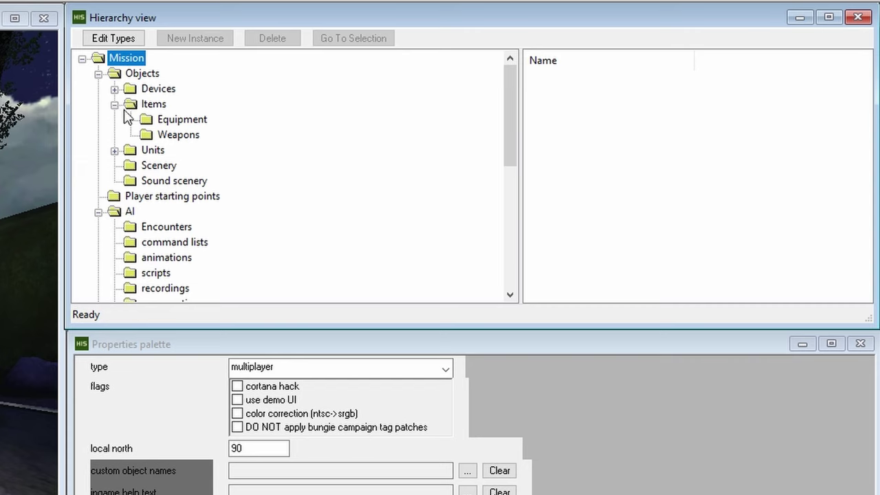
{"action": "left_click", "coordinate": [115, 105]}
{"action": "left_click", "coordinate": [115, 120]}
{"action": "left_click", "coordinate": [175, 148]}
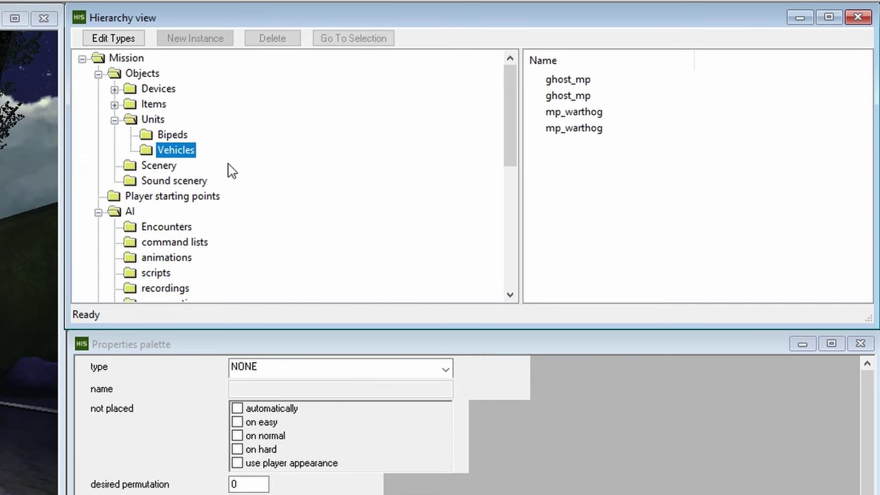
Select the first ghost_mp vehicle and examine its placement, rotation, team and multiplayer spawn properties
{"action": "left_click", "coordinate": [577, 81]}
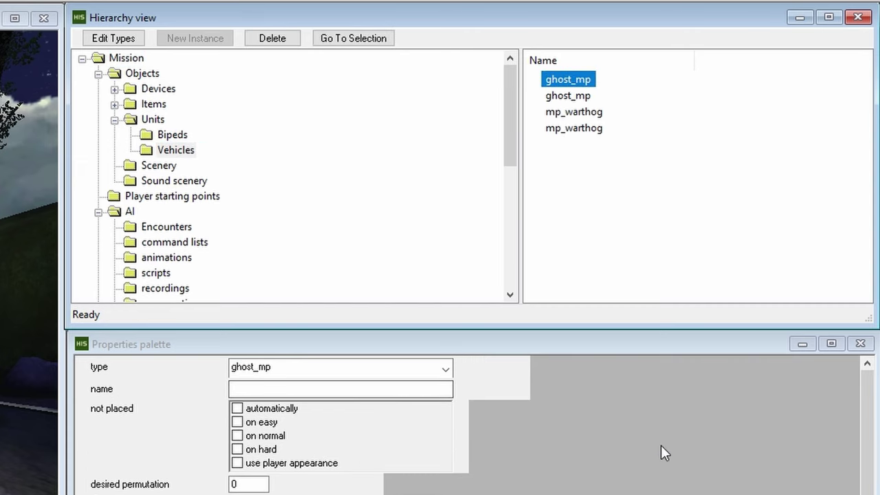
{"action": "scroll", "coordinate": [622, 416], "scroll_direction": "down", "scroll_amount": 1}
{"action": "scroll", "coordinate": [619, 409], "scroll_direction": "down", "scroll_amount": 10}
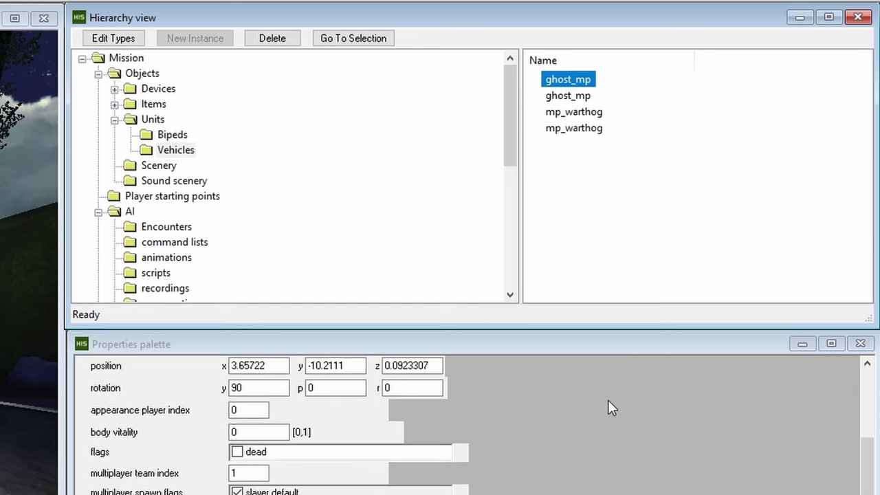
{"action": "scroll", "coordinate": [603, 408], "scroll_direction": "up", "scroll_amount": 10}
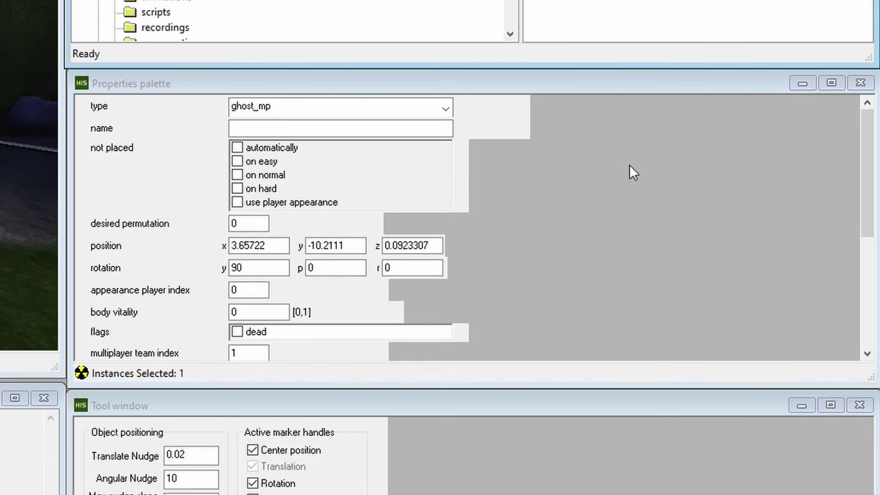
{"action": "scroll", "coordinate": [626, 416], "scroll_direction": "down", "scroll_amount": 5}
{"action": "scroll", "coordinate": [608, 141], "scroll_direction": "down", "scroll_amount": 5}
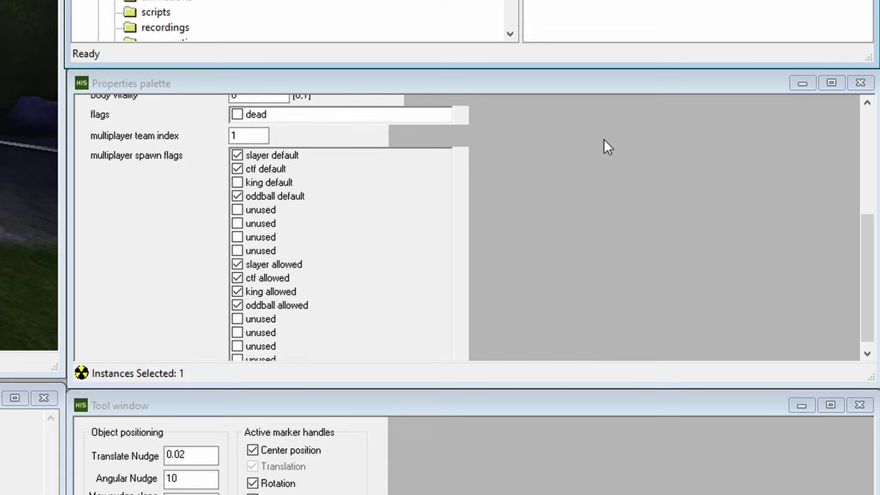
{"action": "scroll", "coordinate": [603, 143], "scroll_direction": "up", "scroll_amount": 4}
{"action": "scroll", "coordinate": [602, 150], "scroll_direction": "up", "scroll_amount": 5}
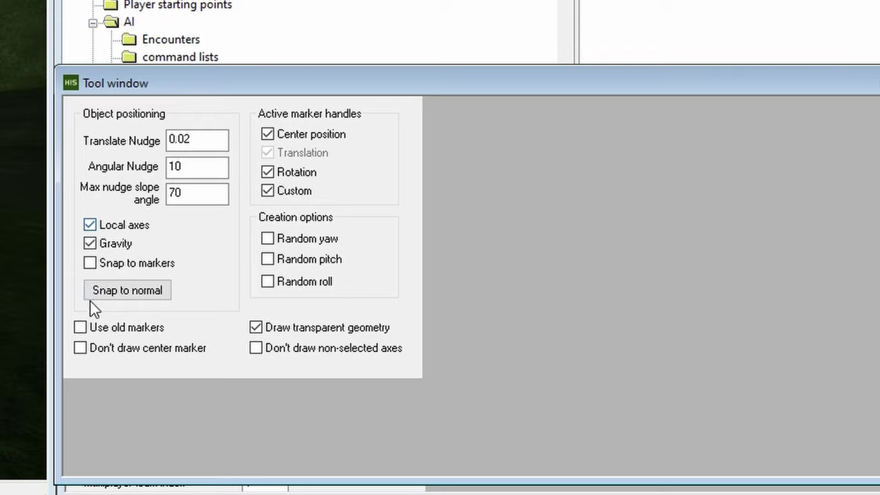
Bring the selected ghost vehicle into view and enable the option that stops drawing non-selected axes
{"action": "key", "text": "shift"}
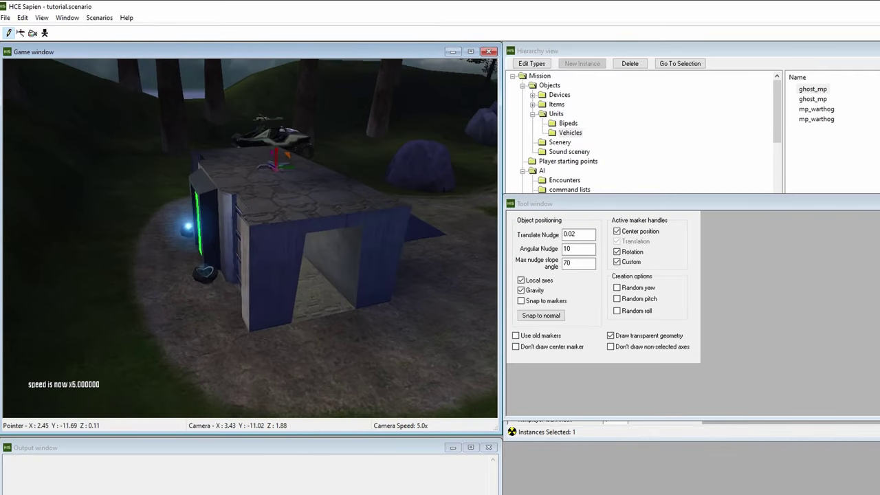
{"action": "key", "text": "s"}
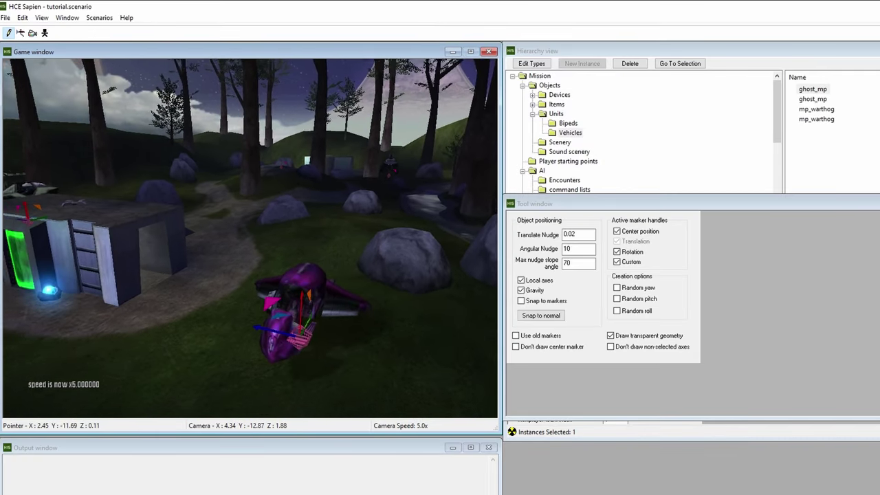
{"action": "key", "text": "s"}
{"action": "mouse_move", "coordinate": [377, 303]}
{"action": "middle_mouse_down"}
{"action": "mouse_move", "coordinate": [316, 293]}
{"action": "mouse_move", "coordinate": [377, 302]}
{"action": "middle_mouse_up"}
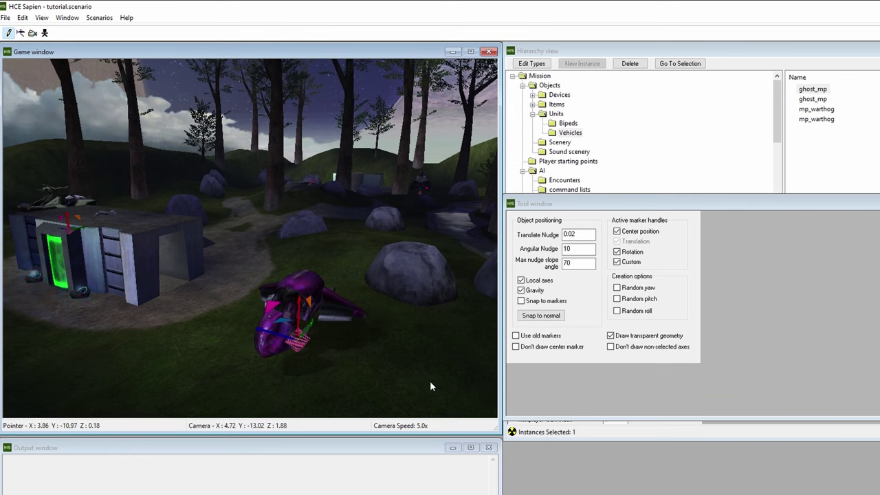
{"action": "left_click", "coordinate": [611, 348]}
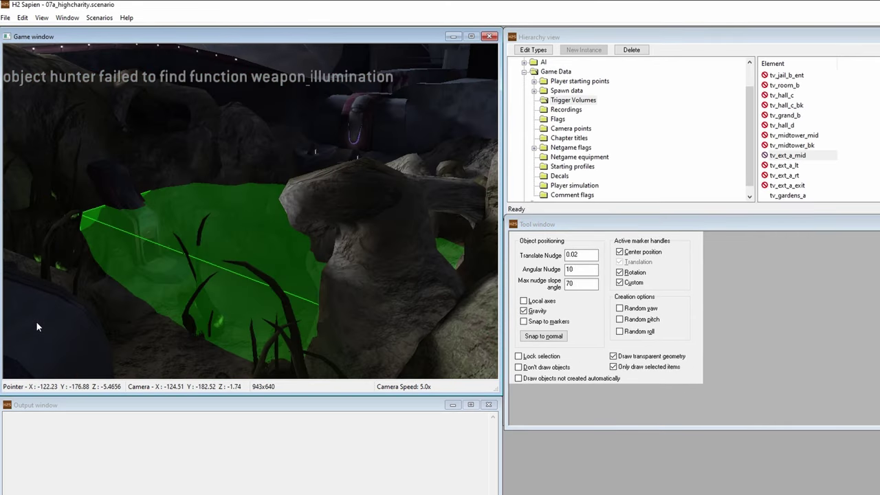
In H2 Sapien's 07a_highcharity scenario, compare the trigger volume display with Only draw selected items off and on
{"action": "left_click", "coordinate": [638, 370]}
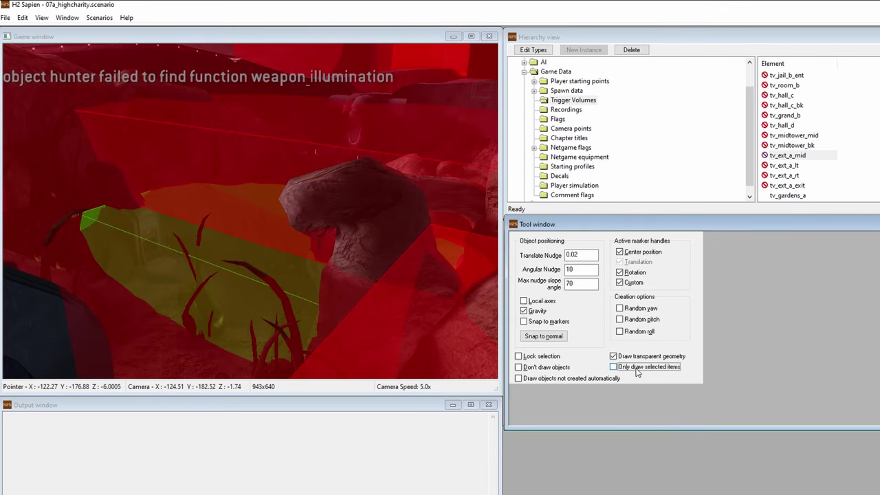
{"action": "left_click", "coordinate": [637, 370]}
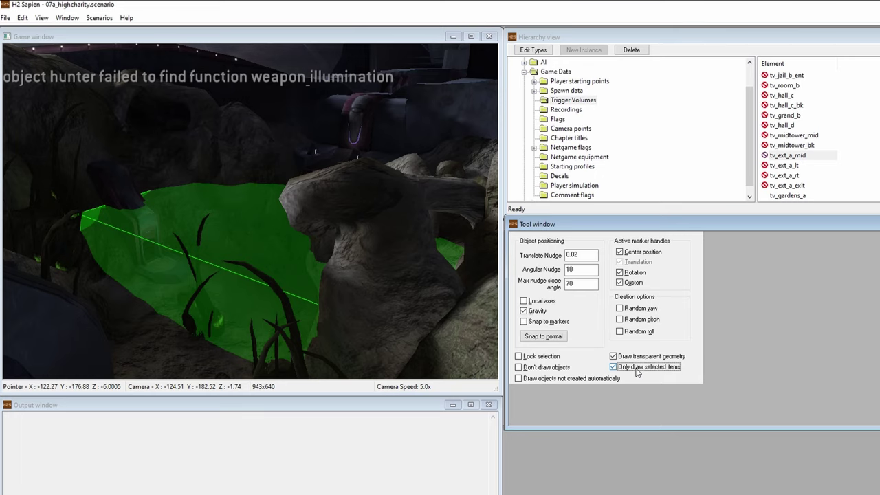
{"action": "left_click", "coordinate": [637, 370]}
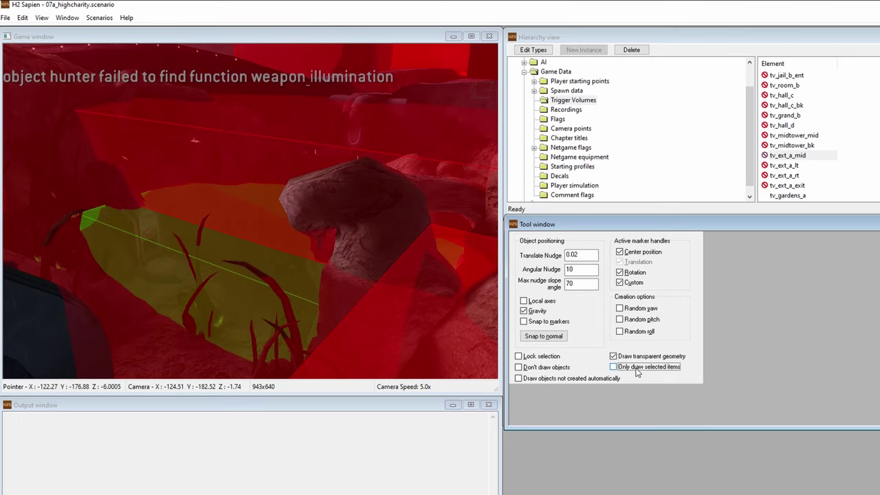
{"action": "left_click", "coordinate": [638, 371]}
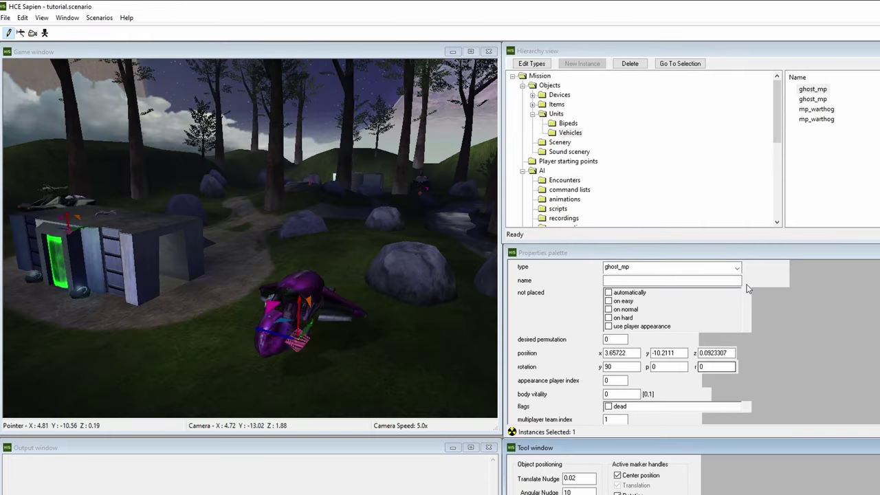
Select the Mission root and inspect its scenario type options, keeping the type as multiplayer
{"action": "left_click", "coordinate": [512, 76]}
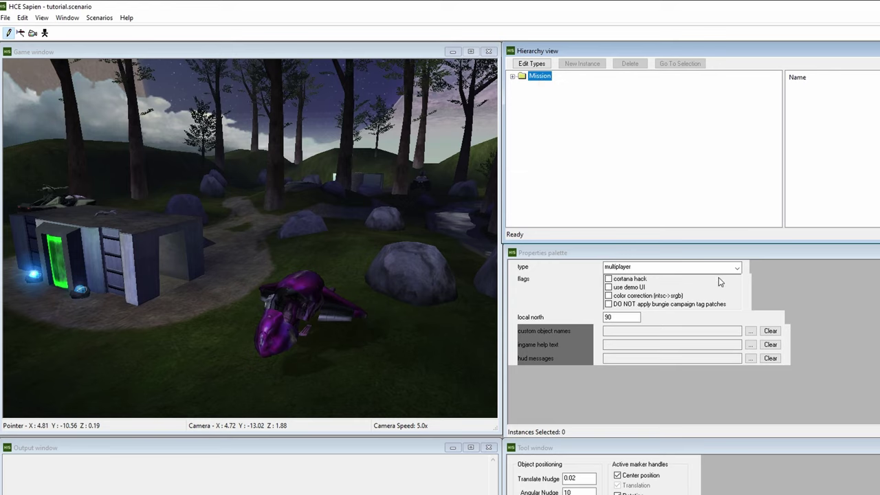
{"action": "left_click", "coordinate": [665, 270]}
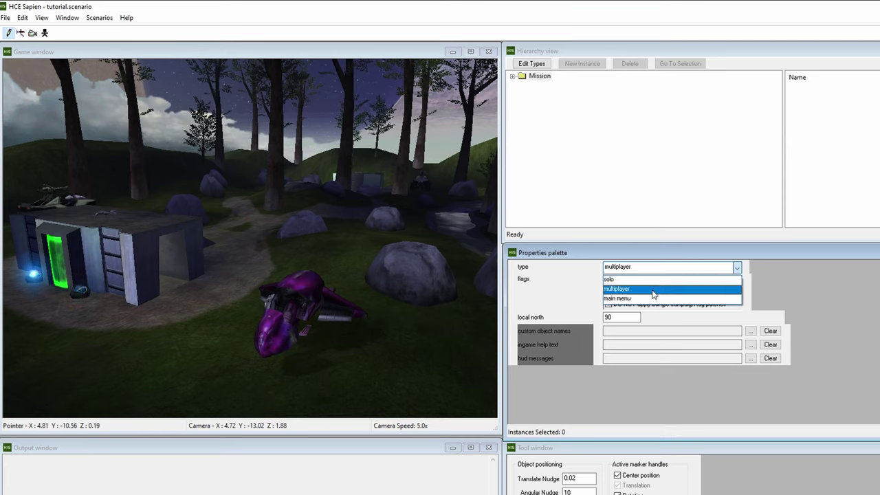
{"action": "left_click", "coordinate": [654, 289]}
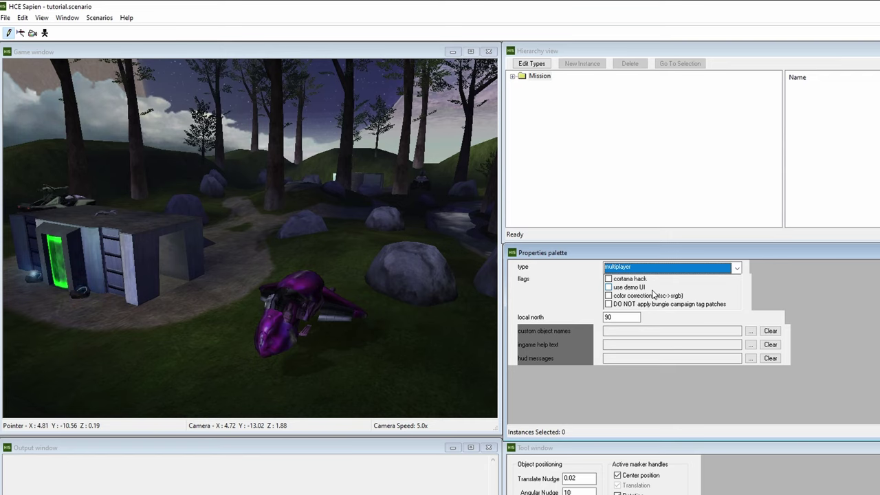
{"action": "left_click", "coordinate": [547, 294]}
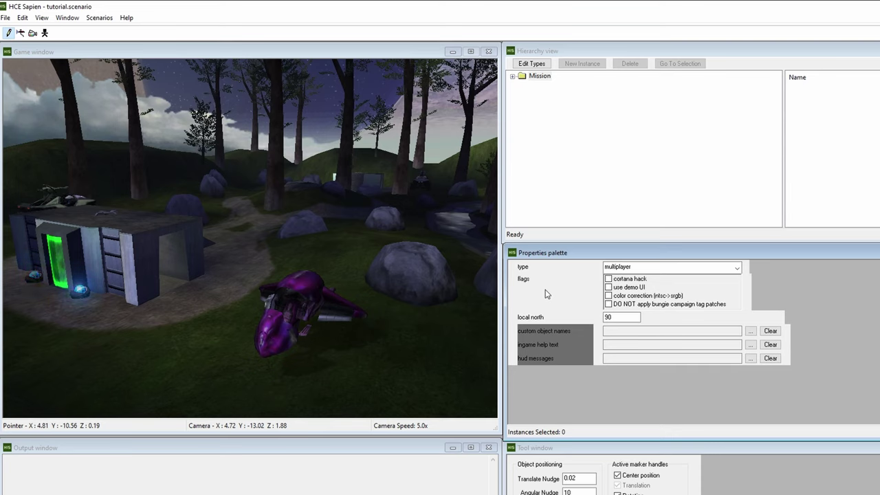
Expand the Mission hierarchy down to Objects and Units, and select the Vehicles category
{"action": "left_click", "coordinate": [513, 80]}
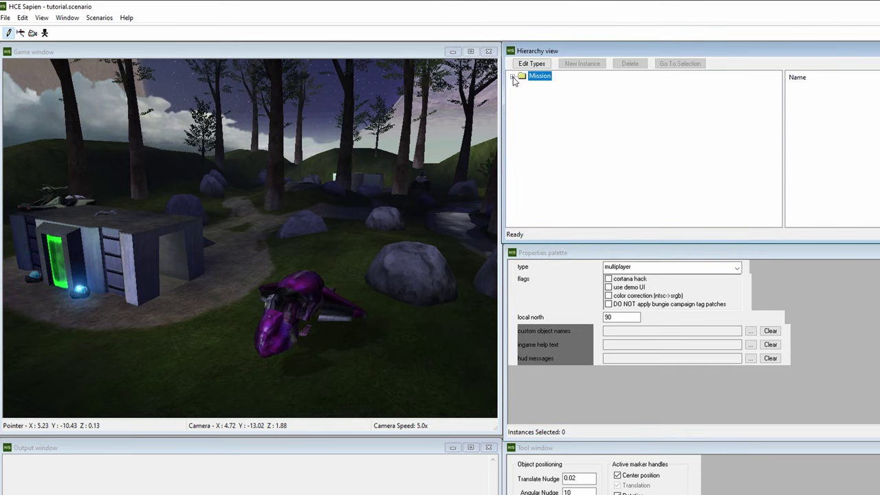
{"action": "left_click", "coordinate": [513, 78]}
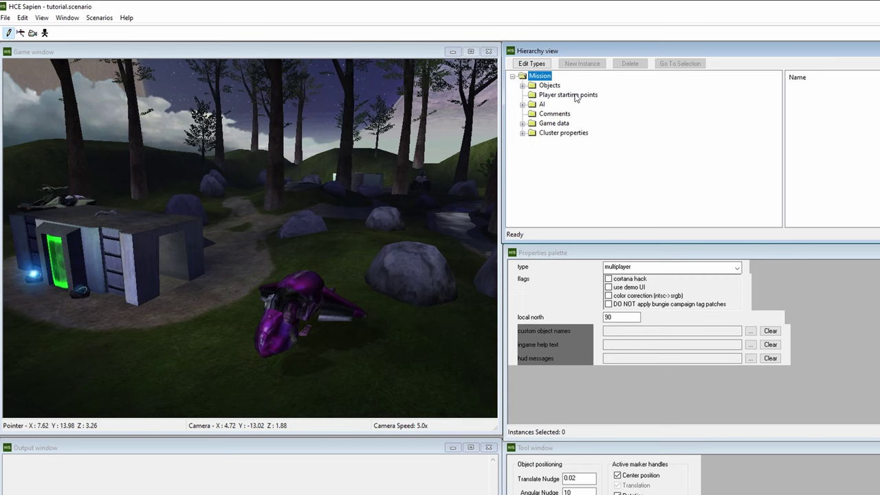
{"action": "left_click", "coordinate": [522, 86]}
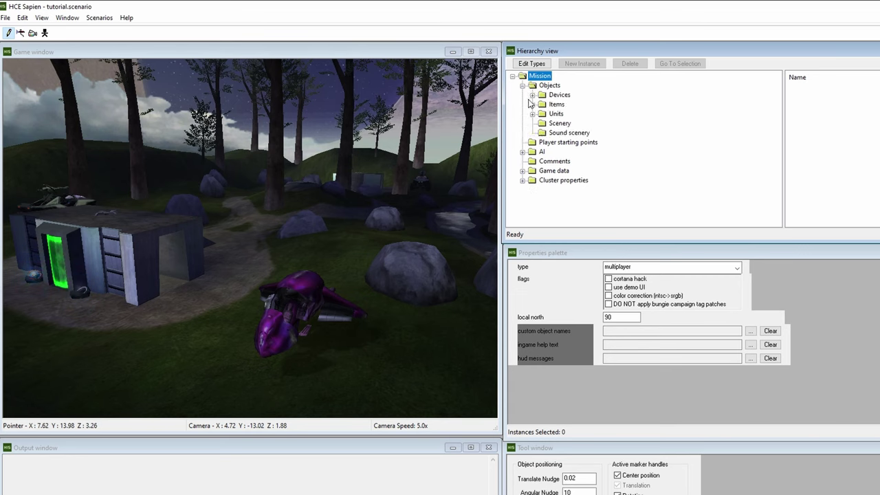
{"action": "left_click", "coordinate": [533, 115]}
{"action": "left_click", "coordinate": [569, 133]}
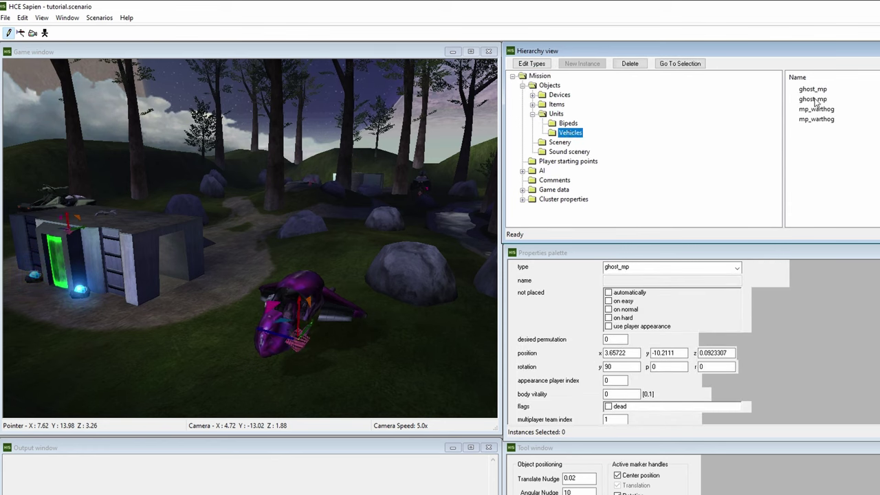
Examine the properties of each ghost_mp and mp_warthog instance in turn, ending with the first ghost_mp selected
{"action": "left_click", "coordinate": [814, 89]}
{"action": "left_click", "coordinate": [812, 100]}
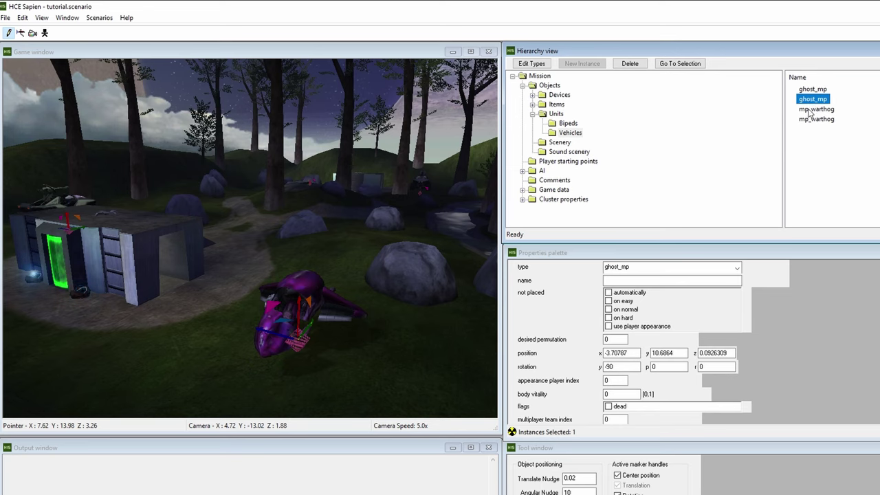
{"action": "left_click", "coordinate": [813, 109]}
{"action": "left_click", "coordinate": [812, 120]}
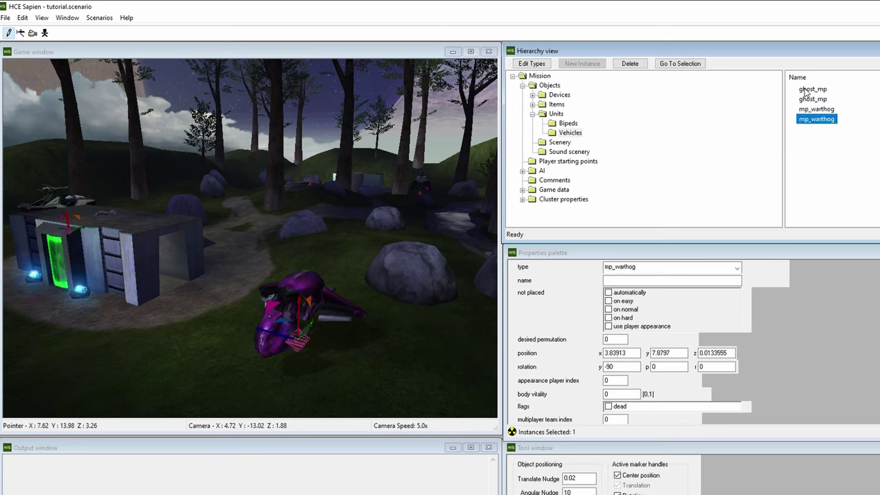
{"action": "left_click", "coordinate": [811, 89]}
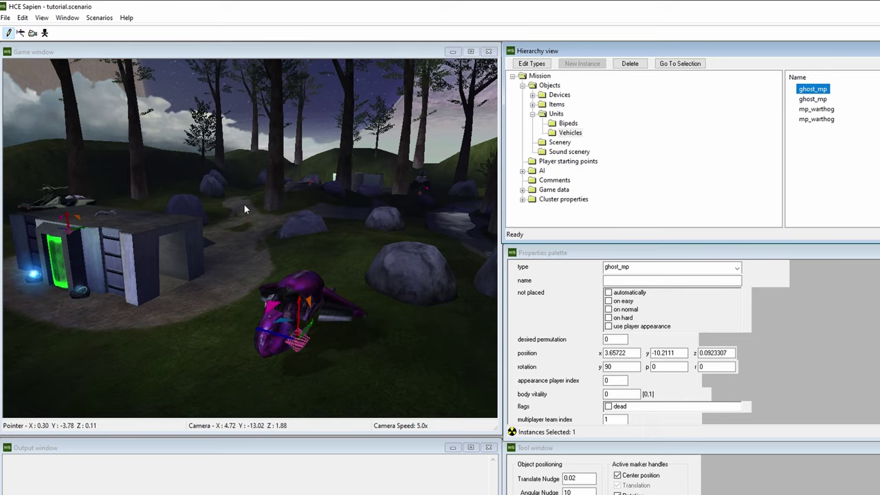
Fly the camera around the base and the parked ghost, moving forward, backward, sideways, up and down
{"action": "middle_click_drag", "start_coordinate": [218, 212], "coordinate": [228, 198]}
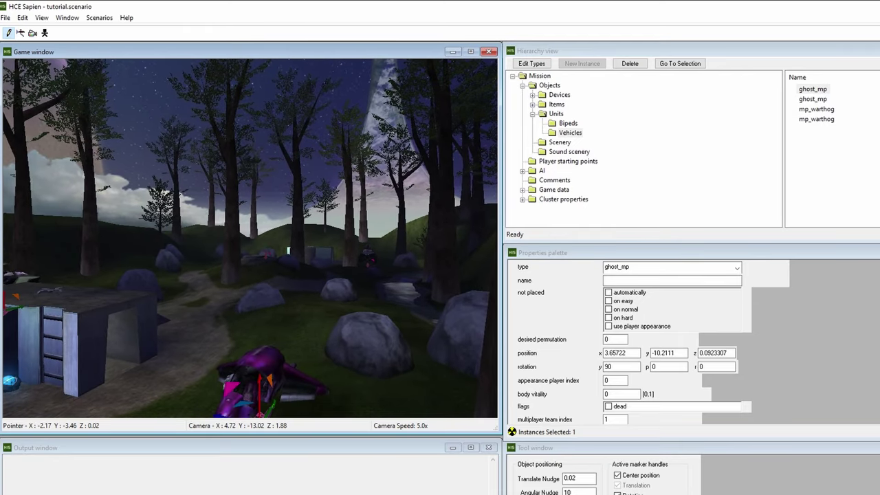
{"action": "key", "text": "w"}
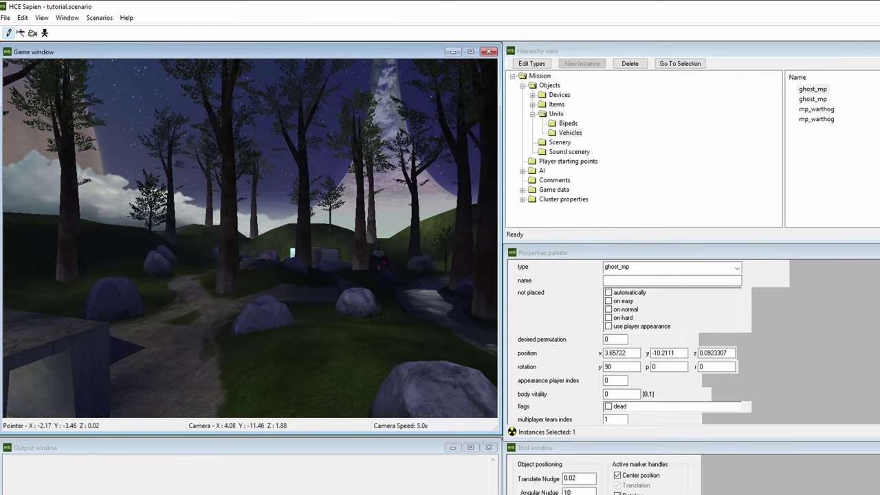
{"action": "key", "text": "a"}
{"action": "key", "text": "s"}
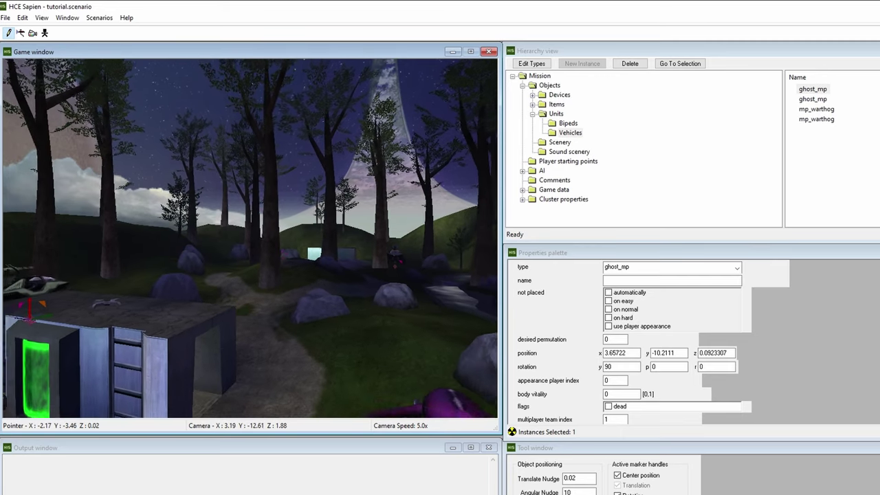
{"action": "key", "text": "d"}
{"action": "key", "text": "d"}
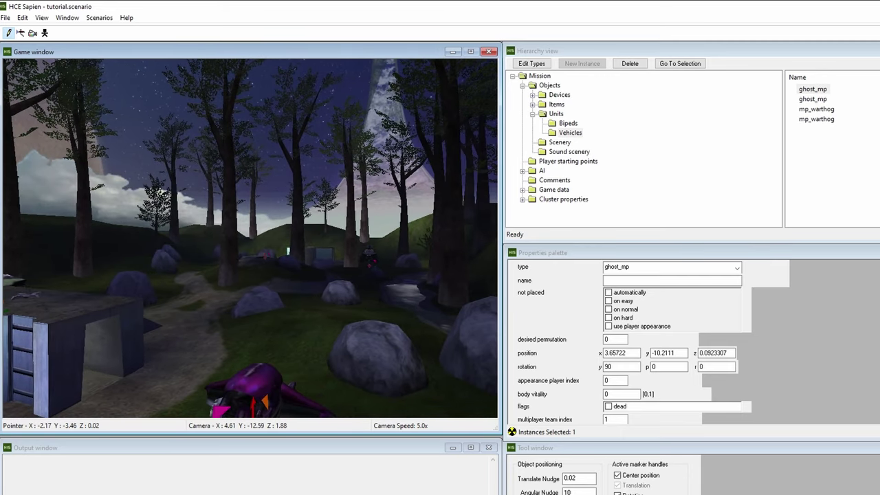
{"action": "key", "text": "r"}
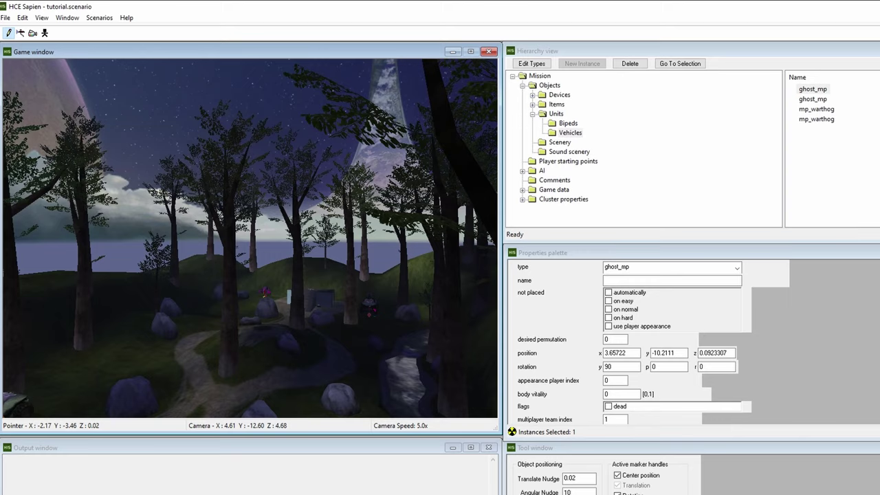
{"action": "key", "text": "f"}
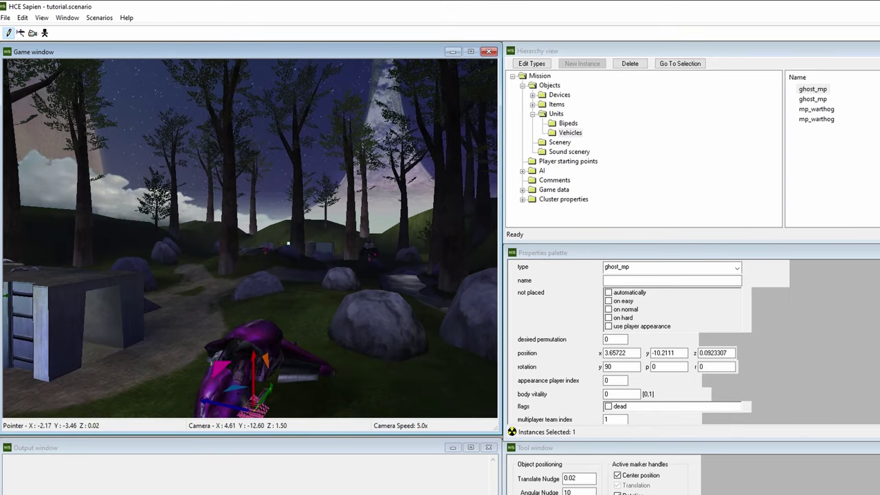
{"action": "key", "text": "w"}
{"action": "key", "text": "a"}
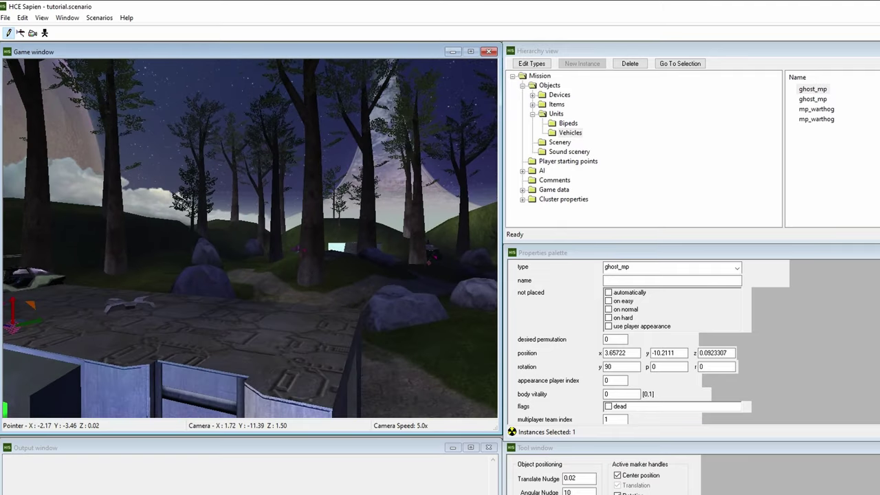
{"action": "key", "text": "d"}
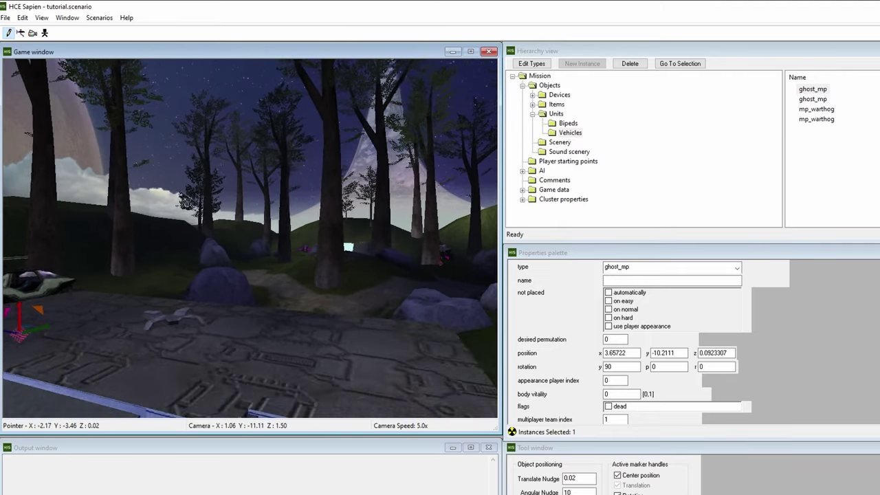
{"action": "key", "text": "d"}
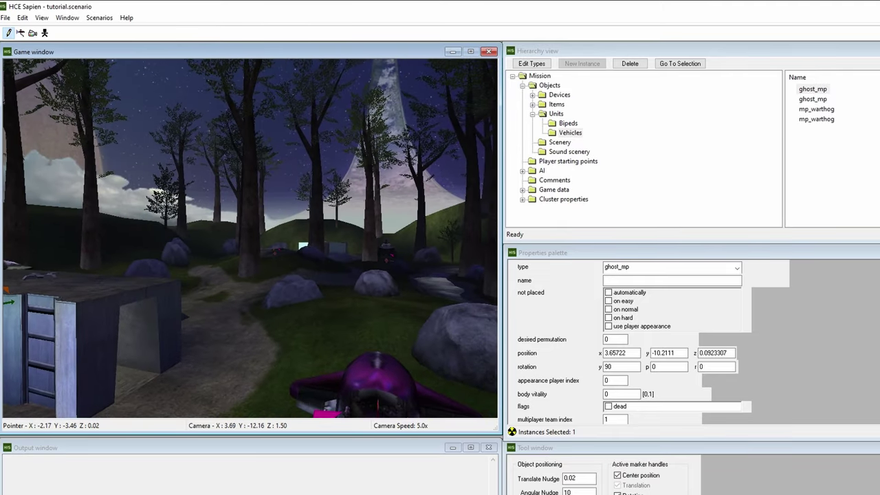
{"action": "key", "text": "w"}
{"action": "key", "text": "r"}
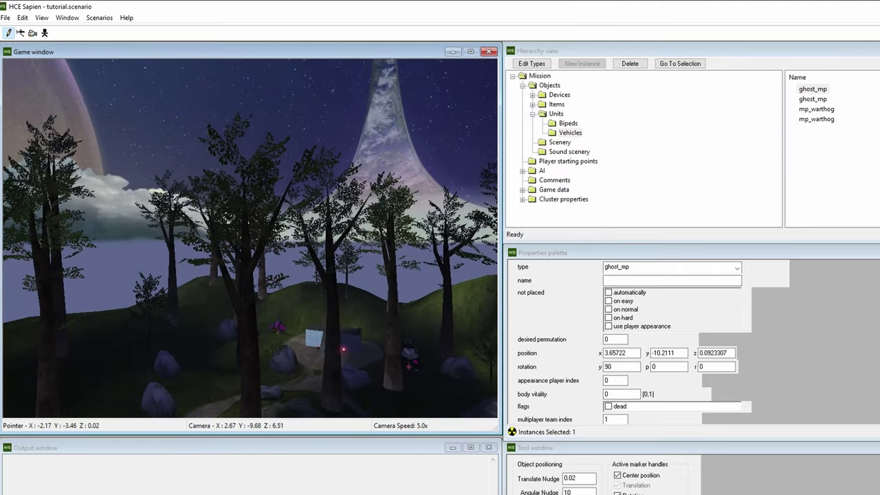
{"action": "key", "text": "s"}
{"action": "key", "text": "f"}
Cycle through the camera speed presets while flying forward, and return the speed to 5x
{"action": "key", "text": "shift"}
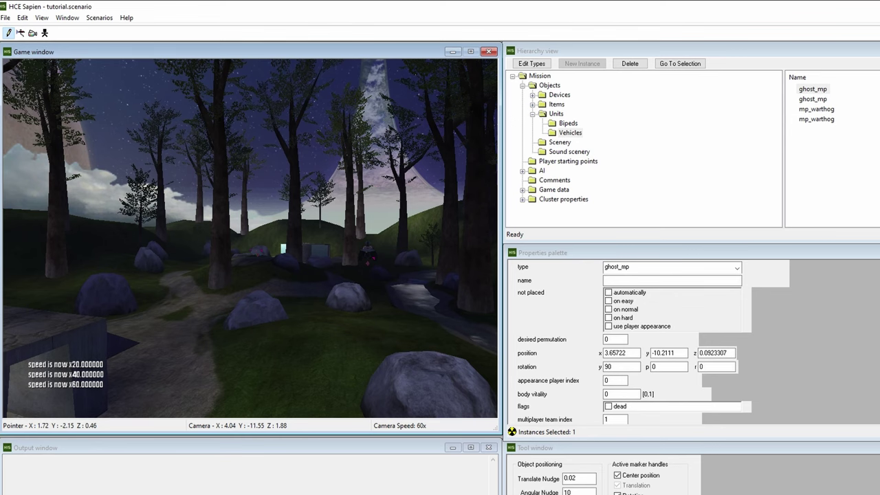
{"action": "key", "text": "w"}
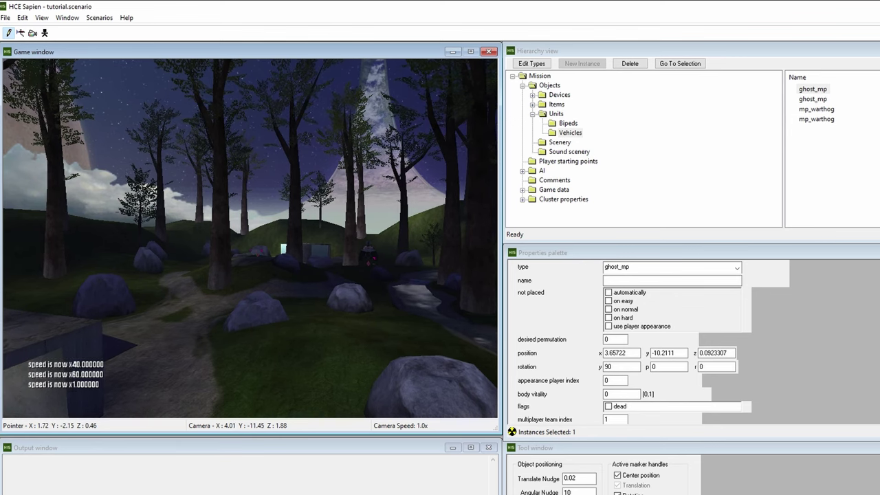
{"action": "key", "text": "shift"}
{"action": "key", "text": "w"}
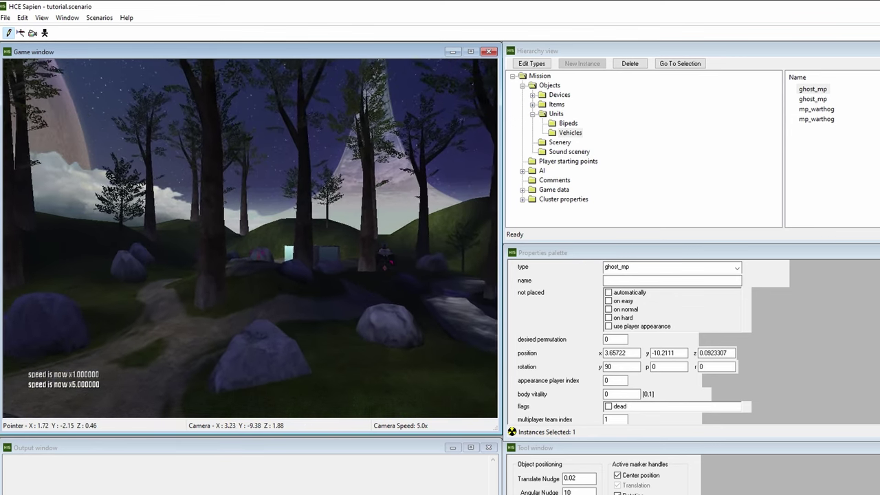
{"action": "key", "text": "shift"}
{"action": "key", "text": "w"}
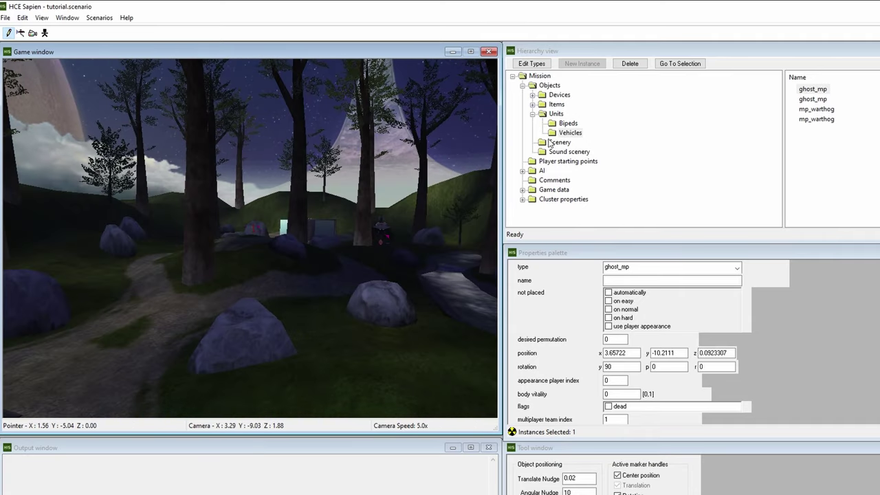
Place a new vehicle instance from the Vehicles category on the dirt path beside the nearby boulder
{"action": "left_click", "coordinate": [575, 136]}
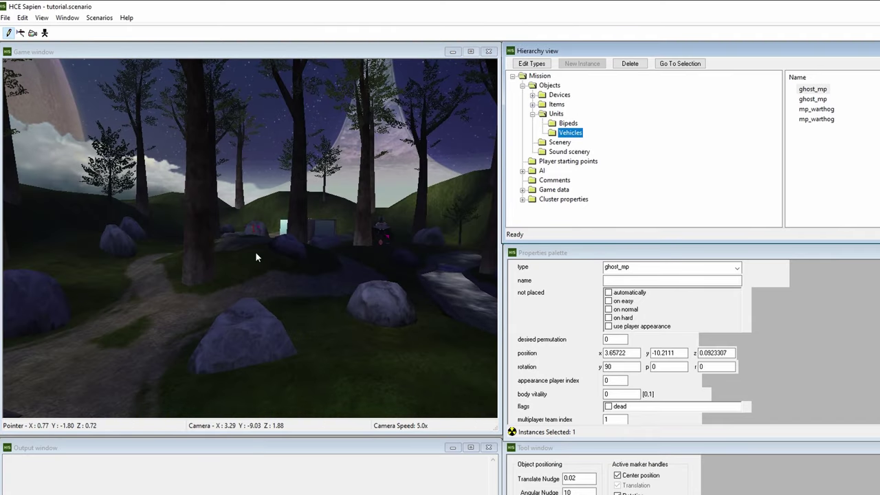
{"action": "middle_click_drag", "start_coordinate": [256, 256], "coordinate": [244, 278]}
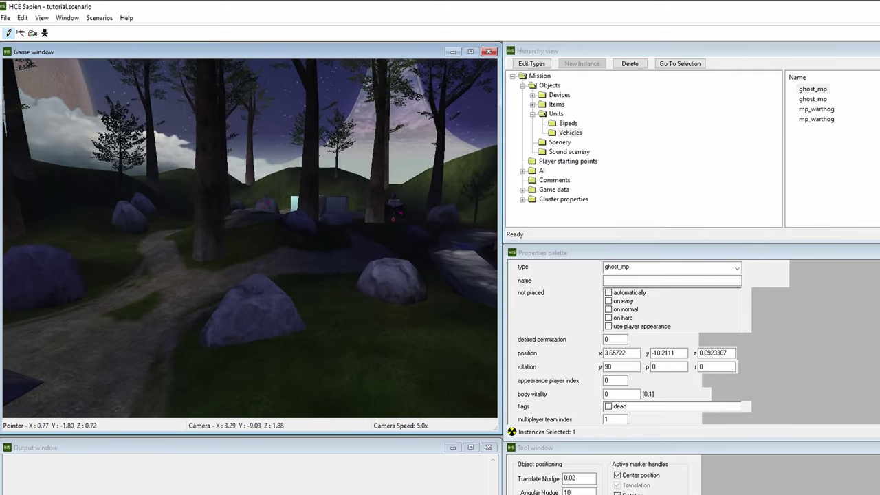
{"action": "right_click_drag", "start_coordinate": [258, 259], "coordinate": [255, 253]}
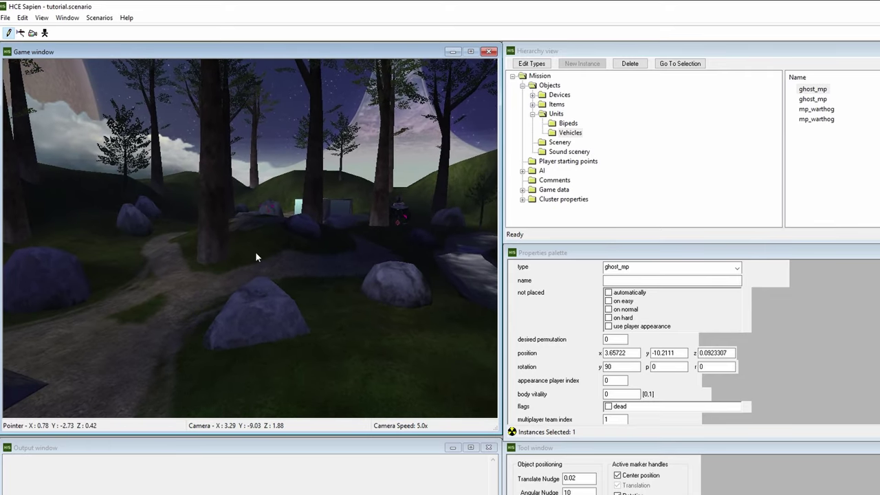
{"action": "left_click", "coordinate": [571, 134]}
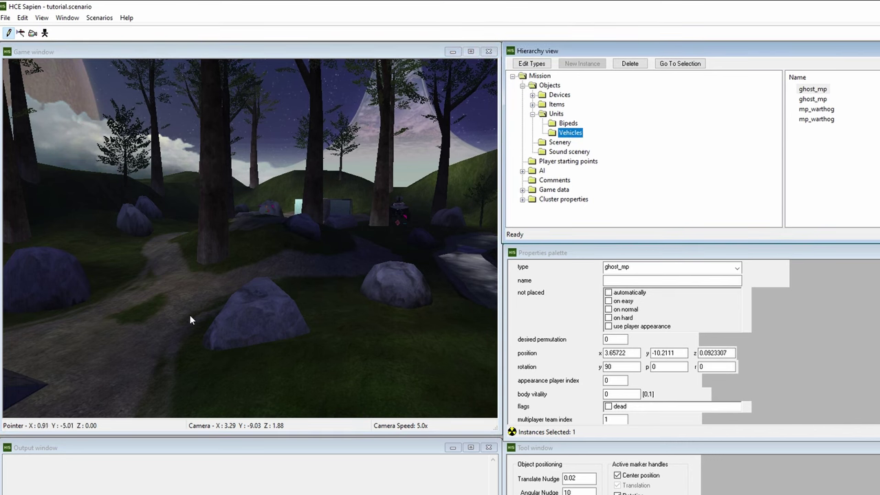
{"action": "left_click", "coordinate": [152, 314]}
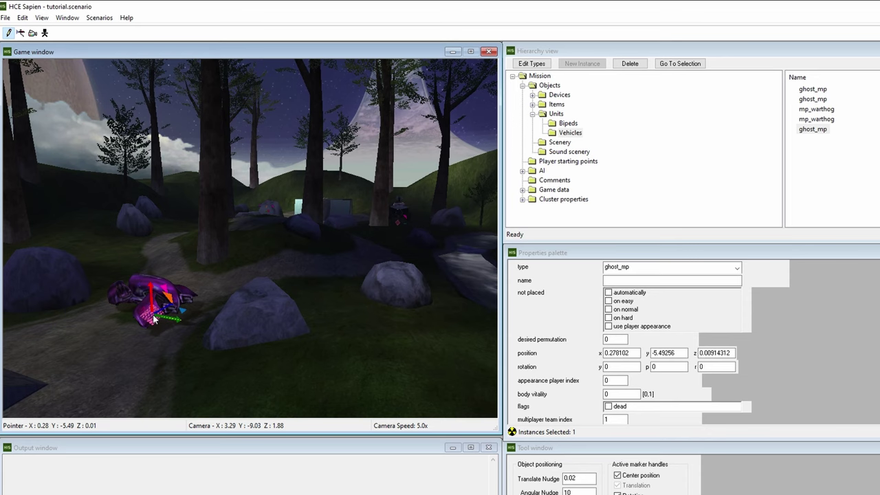
Try the mp_warthog and NONE types on the newly placed vehicle, and set its type back to ghost_mp
{"action": "mouse_move", "coordinate": [152, 317]}
{"action": "middle_mouse_down"}
{"action": "mouse_move", "coordinate": [26, 397]}
{"action": "mouse_move", "coordinate": [169, 316]}
{"action": "middle_mouse_up"}
{"action": "key", "text": "w"}
{"action": "key", "text": "w"}
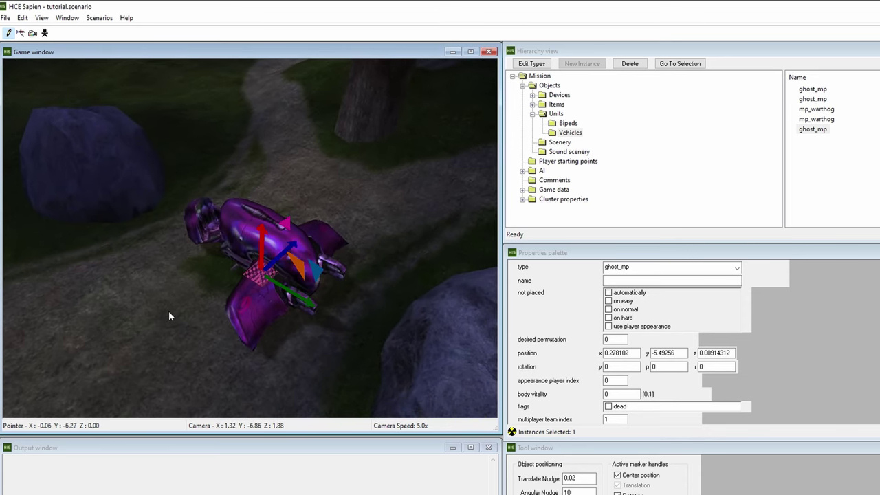
{"action": "left_click", "coordinate": [636, 268]}
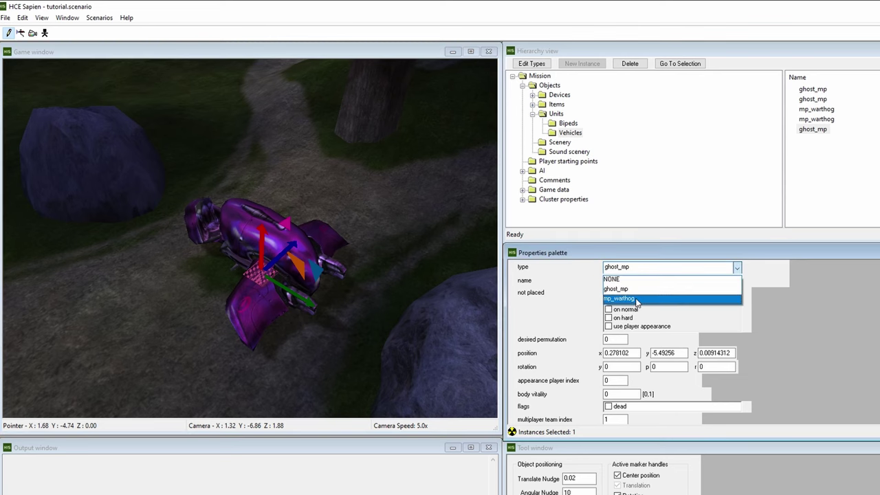
{"action": "left_click", "coordinate": [634, 301]}
{"action": "left_click", "coordinate": [633, 267]}
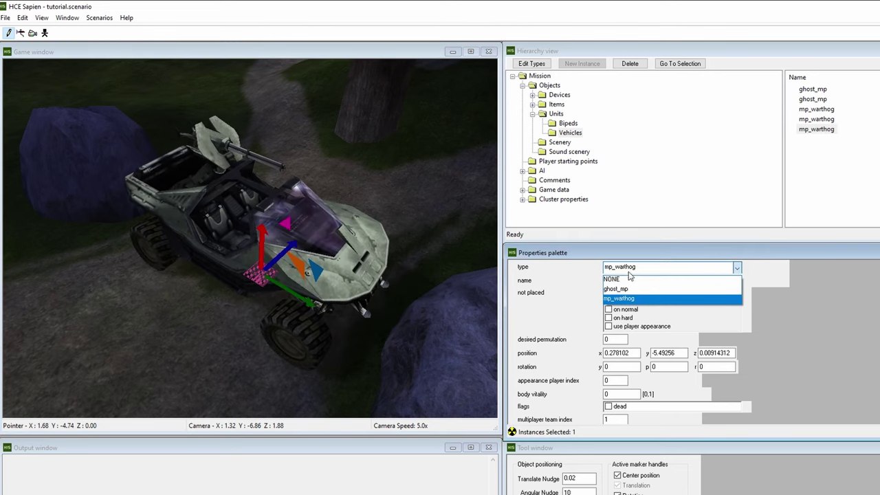
{"action": "left_click", "coordinate": [628, 279]}
{"action": "left_click", "coordinate": [627, 268]}
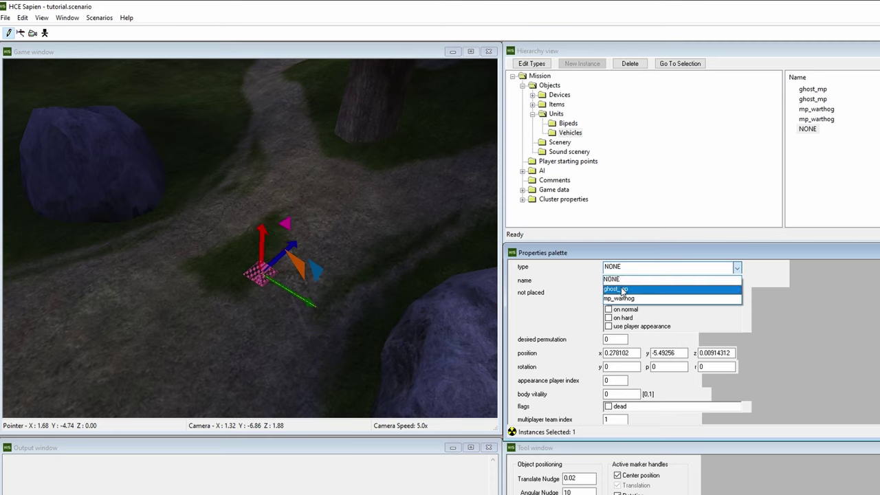
{"action": "left_click", "coordinate": [623, 288]}
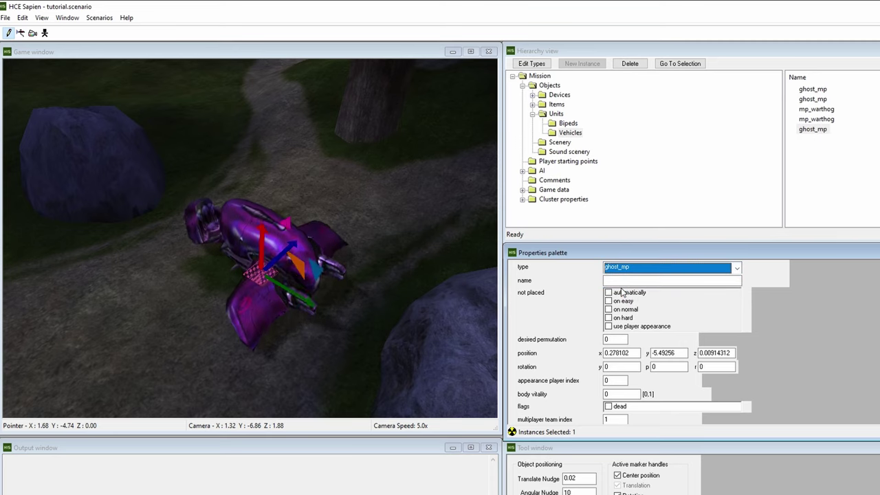
Move the new ghost freehand a short way along the path, and set its x position to 0.30 and y position to 5.5
{"action": "left_click", "coordinate": [621, 282]}
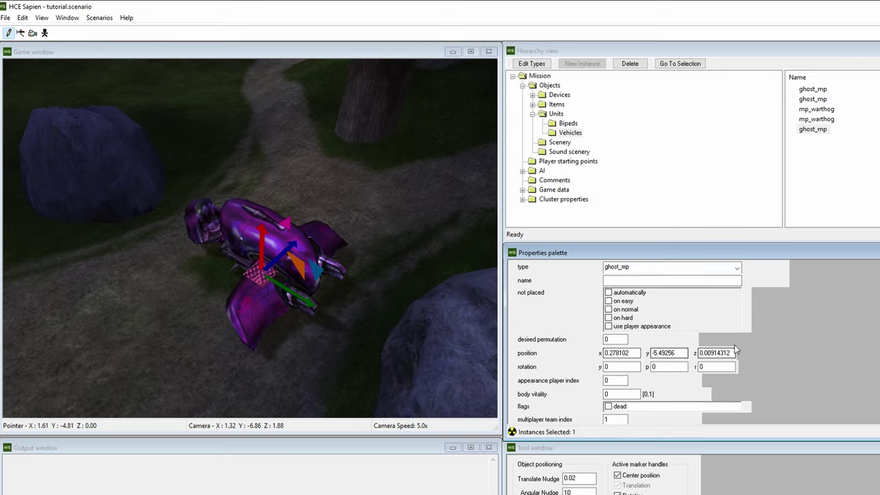
{"action": "left_click_drag", "start_coordinate": [258, 281], "coordinate": [242, 296]}
{"action": "left_click_drag", "start_coordinate": [634, 355], "coordinate": [616, 365]}
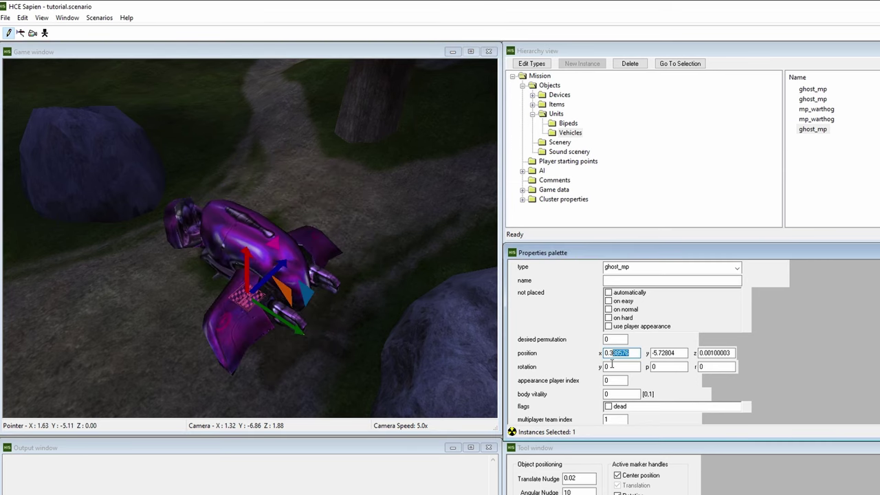
{"action": "type", "text": "0.30"}
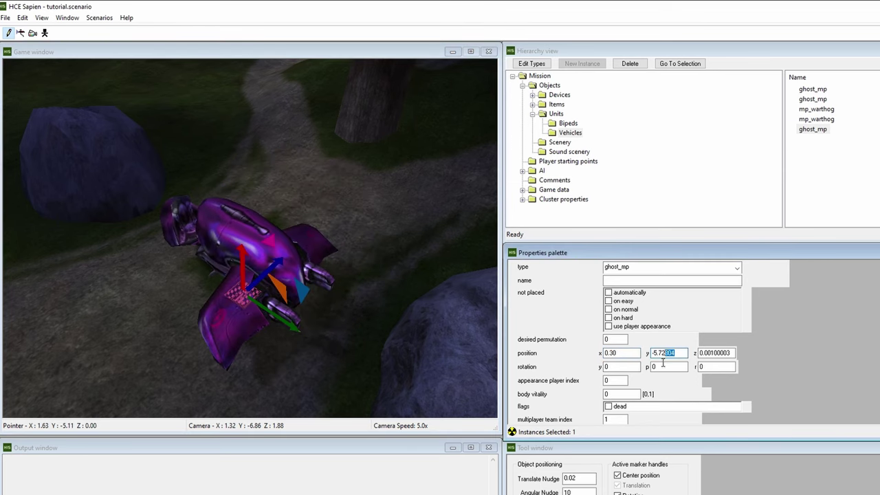
{"action": "type", "text": "5.5"}
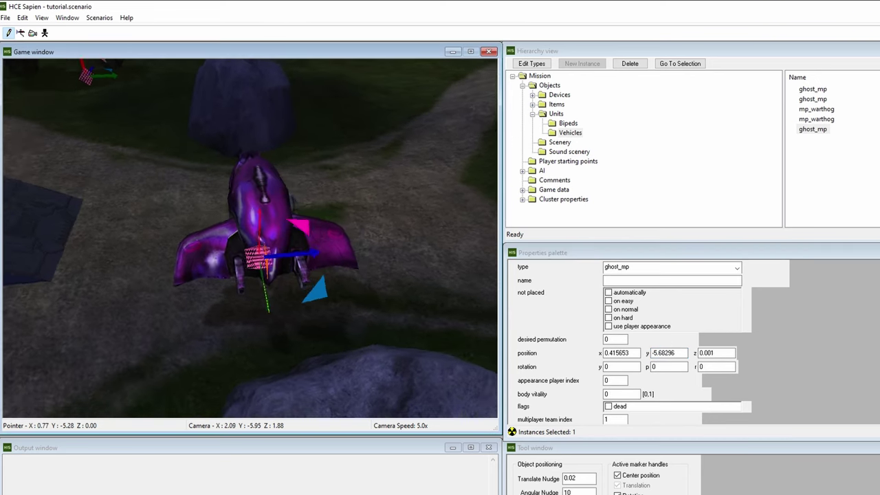
Rotate the ghost freehand with its rotation handles, and reset its yaw, pitch and roll to 0
{"action": "middle_click_drag", "start_coordinate": [250, 238], "coordinate": [180, 227]}
{"action": "key", "text": "s"}
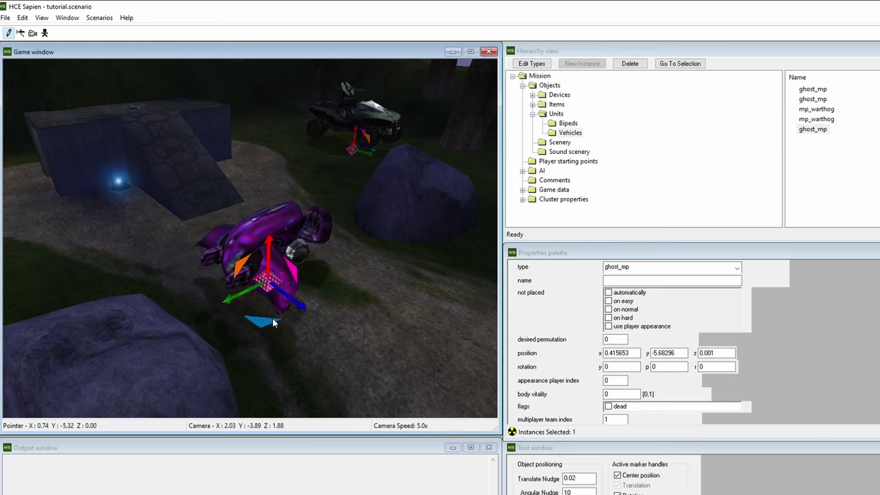
{"action": "left_click_drag", "start_coordinate": [273, 323], "coordinate": [334, 287]}
{"action": "left_click_drag", "start_coordinate": [637, 367], "coordinate": [559, 373]}
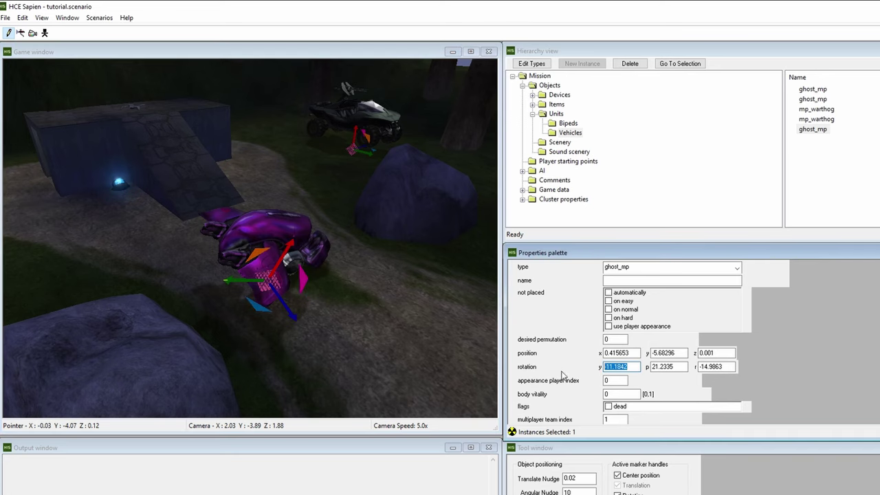
{"action": "type", "text": "0"}
{"action": "key", "text": "Tab"}
{"action": "type", "text": "0"}
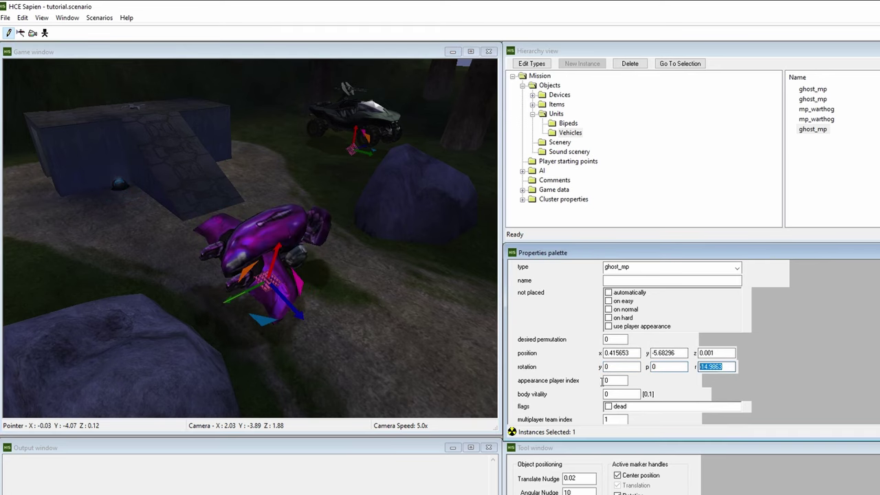
{"action": "type", "text": "0"}
Set the ghost's yaw to 90 and move it across the path beside the boulder
{"action": "double_click", "coordinate": [626, 369]}
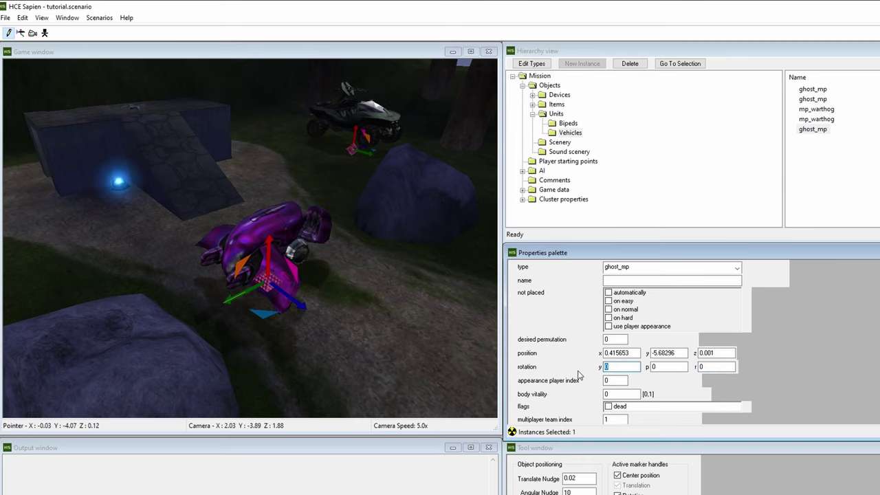
{"action": "type", "text": "90"}
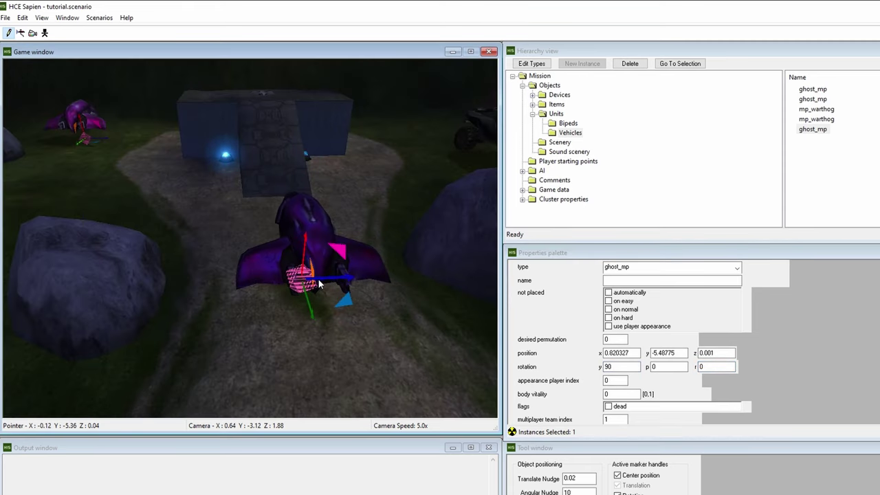
{"action": "left_click_drag", "start_coordinate": [322, 285], "coordinate": [228, 287]}
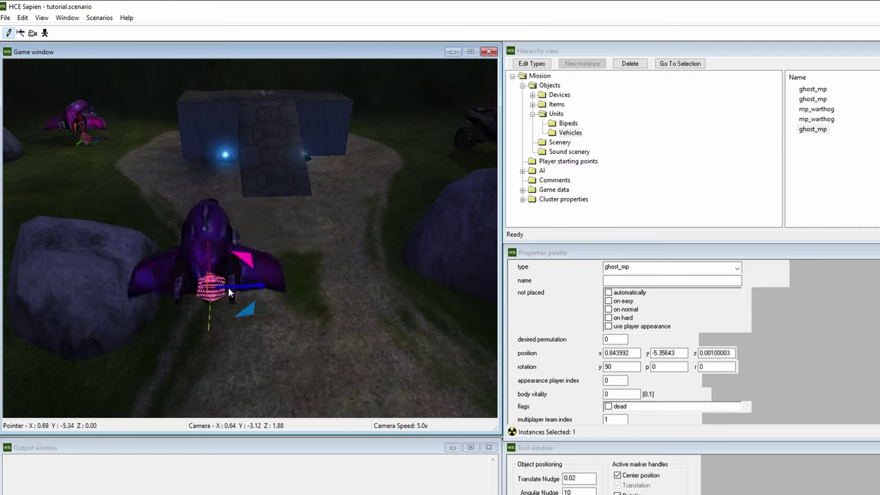
Place a second ghost beside the first one on the path, and set the yaw of both ghosts together to 45
{"action": "right_click", "coordinate": [354, 280]}
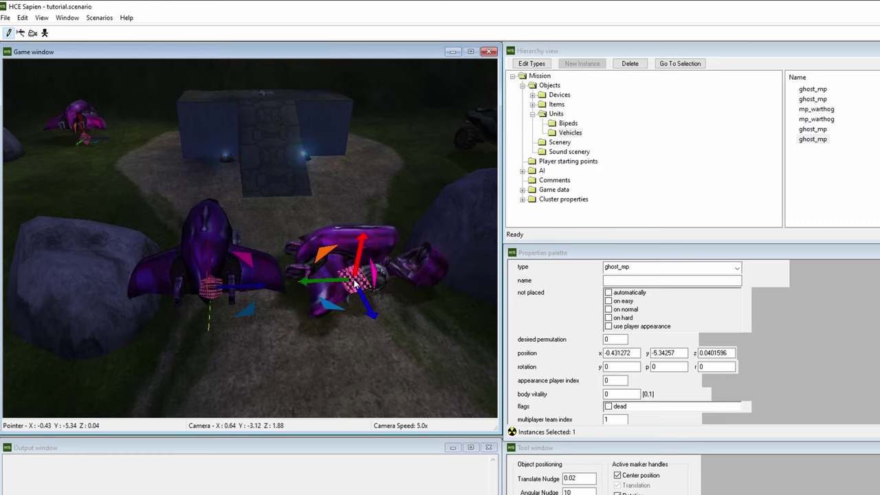
{"action": "left_click", "coordinate": [811, 139]}
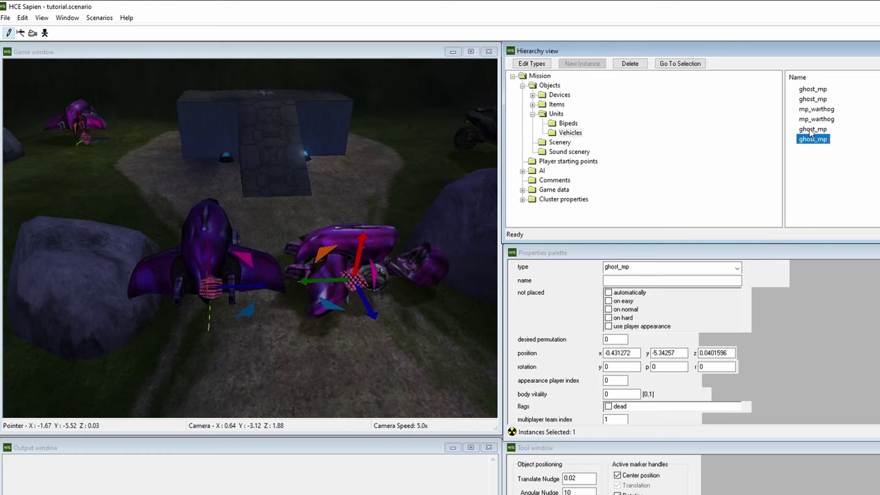
{"action": "left_click", "coordinate": [811, 130], "text": "ctrl"}
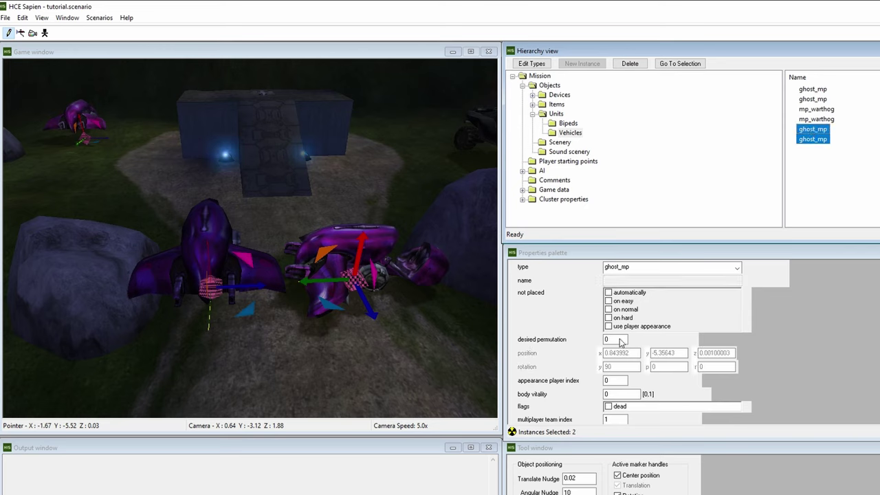
{"action": "double_click", "coordinate": [617, 367]}
{"action": "type", "text": "45"}
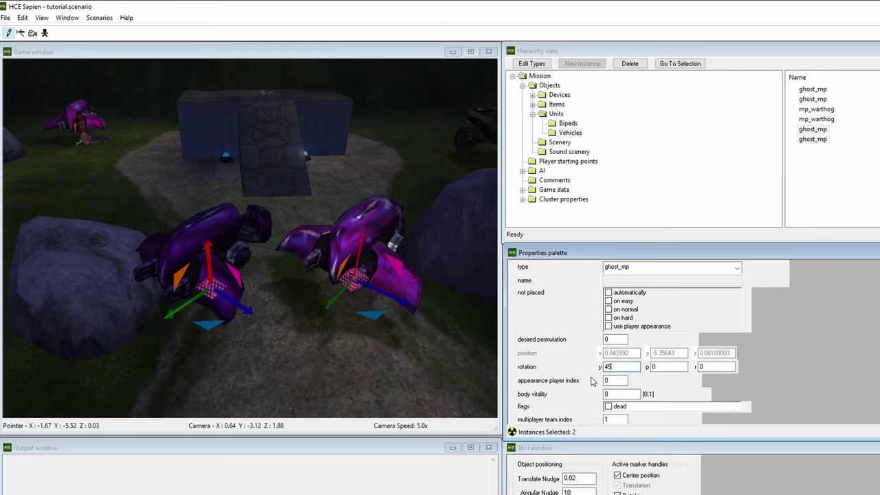
Try the mp_warthog type on both selected ghosts, and set their type back to ghost_mp
{"action": "left_click", "coordinate": [671, 268]}
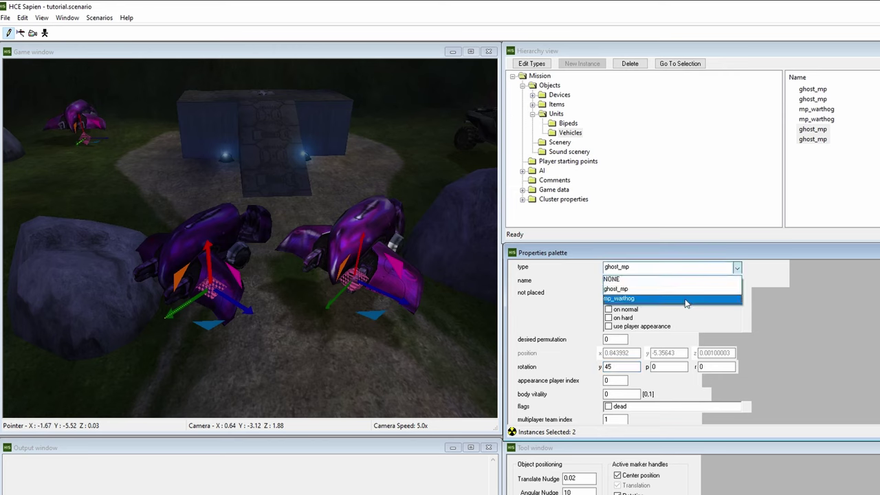
{"action": "left_click", "coordinate": [684, 300]}
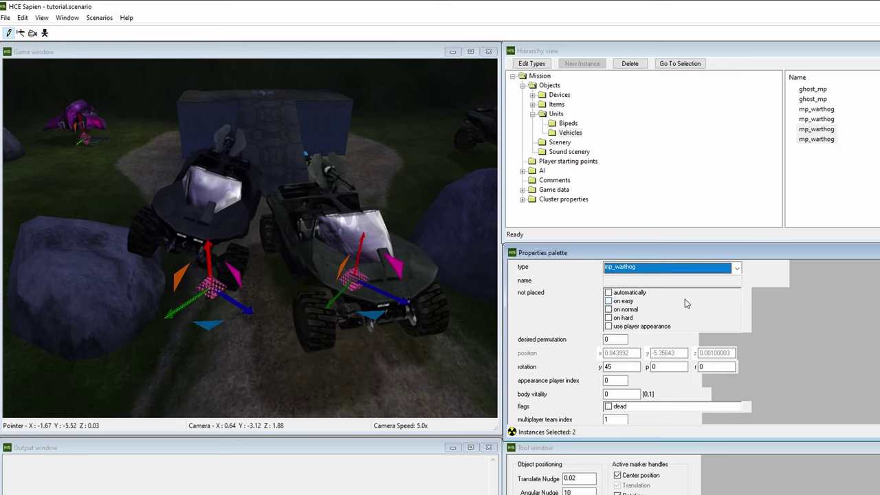
{"action": "left_click", "coordinate": [657, 268]}
{"action": "left_click", "coordinate": [650, 289]}
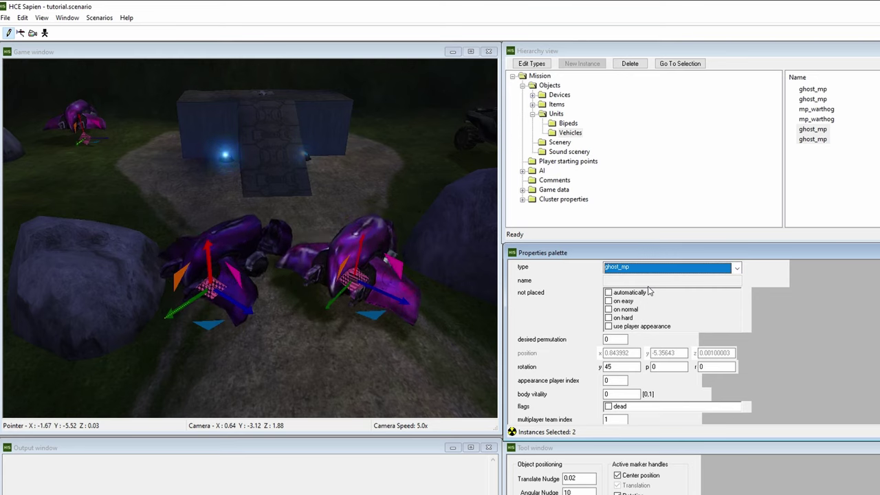
Edit the types of the vehicle object class and add the rwarthog.vehicle tag from the rwarthog folder
{"action": "left_click", "coordinate": [532, 64]}
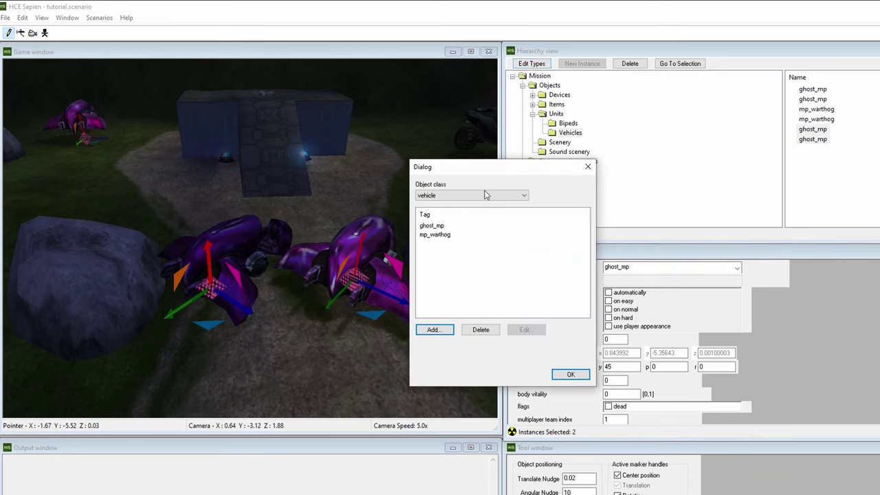
{"action": "left_click", "coordinate": [456, 195]}
{"action": "left_click", "coordinate": [447, 214]}
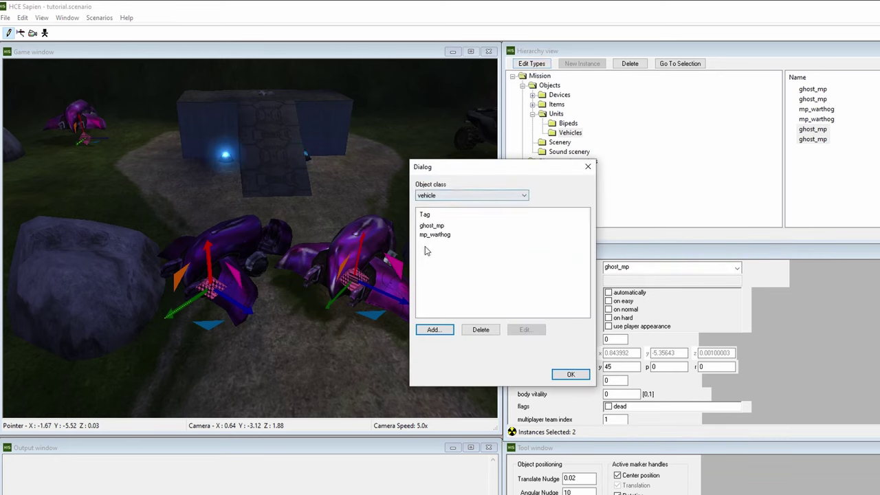
{"action": "left_click", "coordinate": [434, 329]}
{"action": "double_click", "coordinate": [363, 340]}
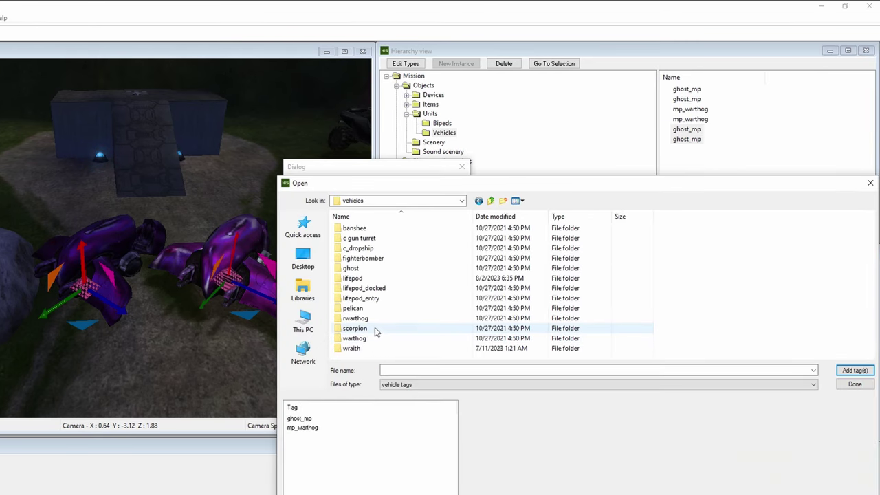
{"action": "double_click", "coordinate": [355, 318]}
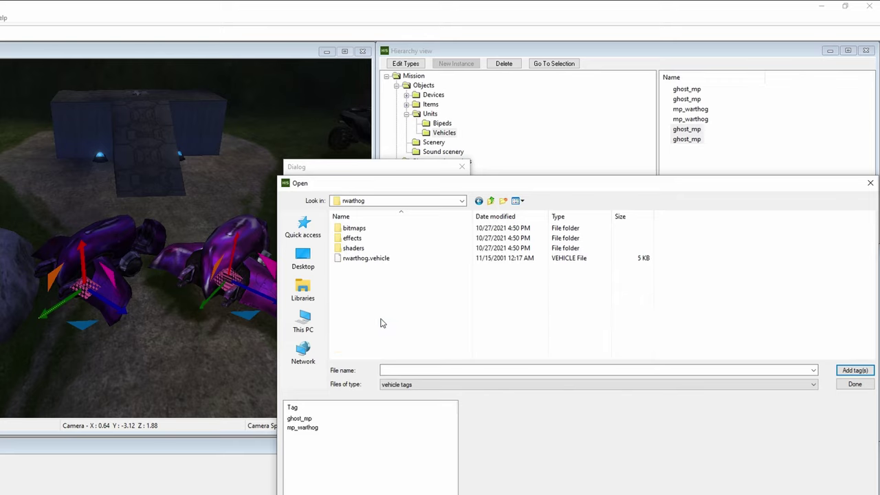
{"action": "left_click", "coordinate": [386, 263]}
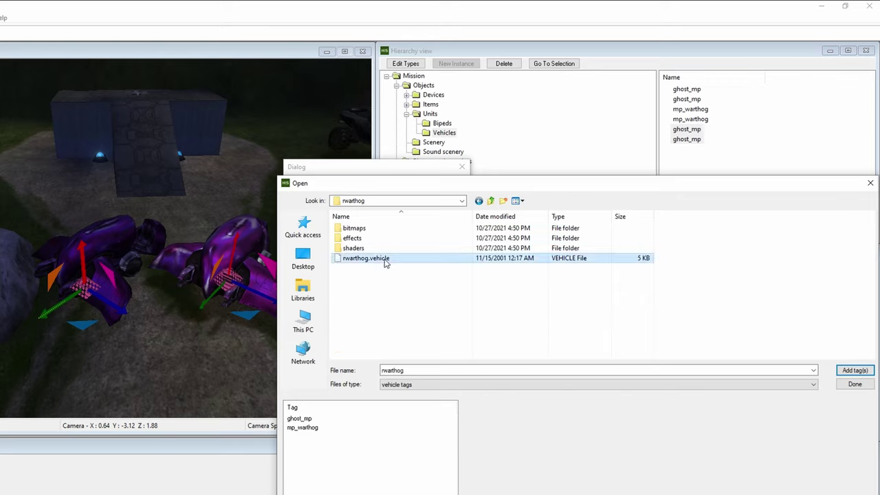
{"action": "left_click", "coordinate": [852, 371]}
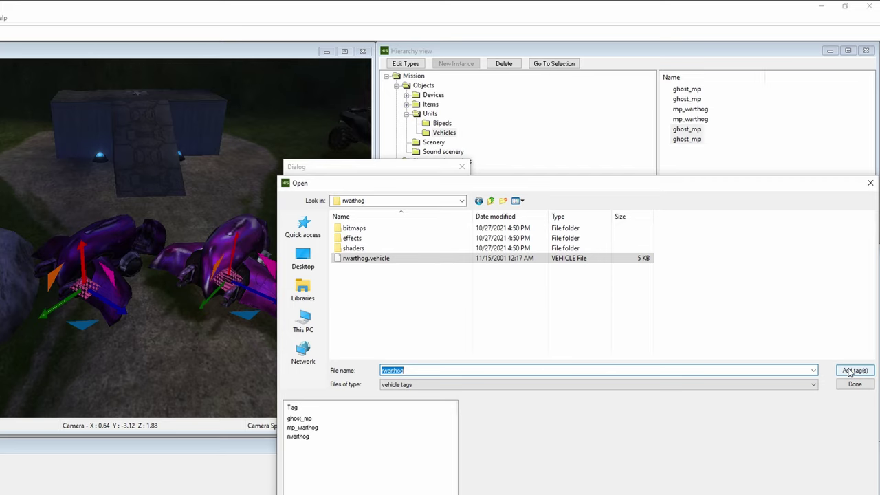
Add the banshee_mp.vehicle tag from the banshee folder to the vehicle types, and finish editing the types
{"action": "left_click", "coordinate": [492, 201]}
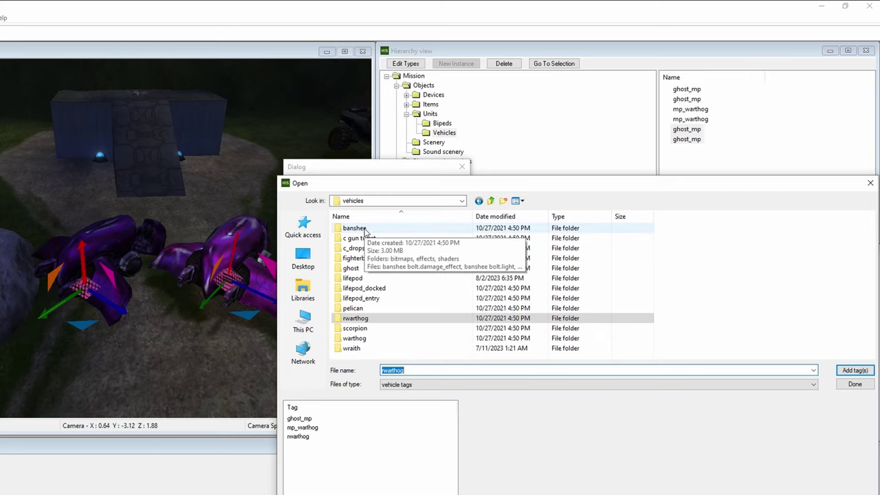
{"action": "double_click", "coordinate": [355, 227]}
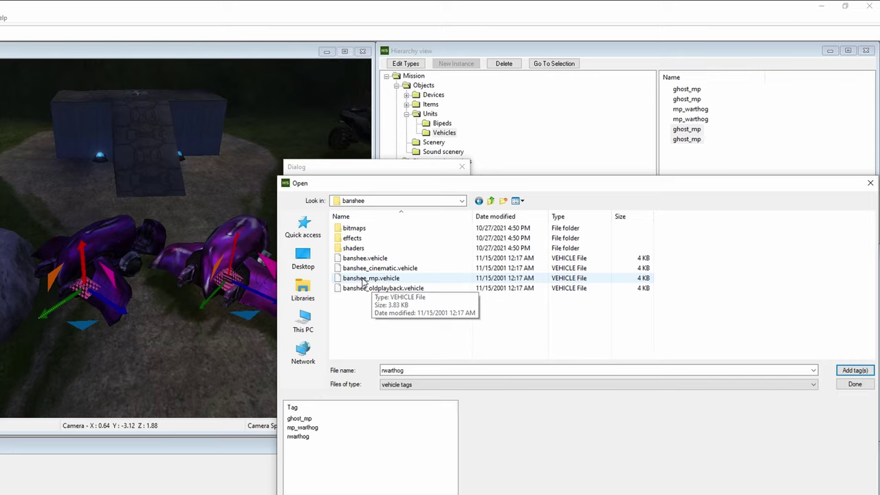
{"action": "left_click", "coordinate": [404, 278]}
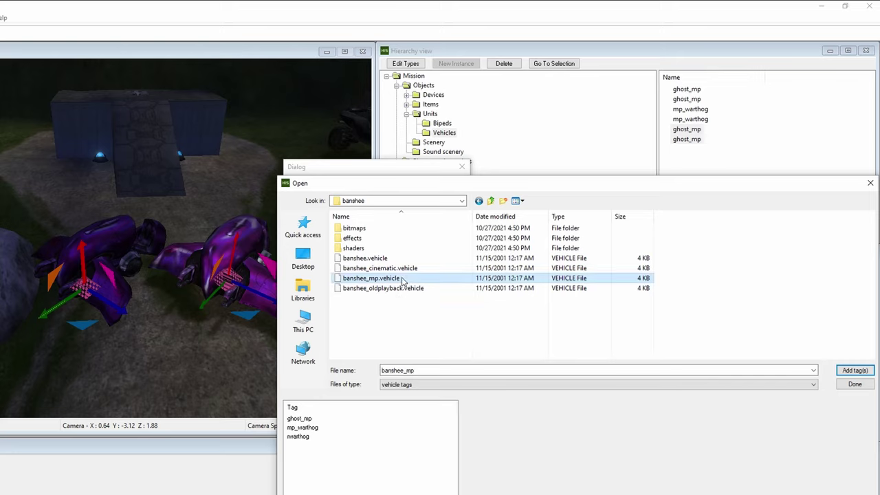
{"action": "left_click", "coordinate": [853, 370]}
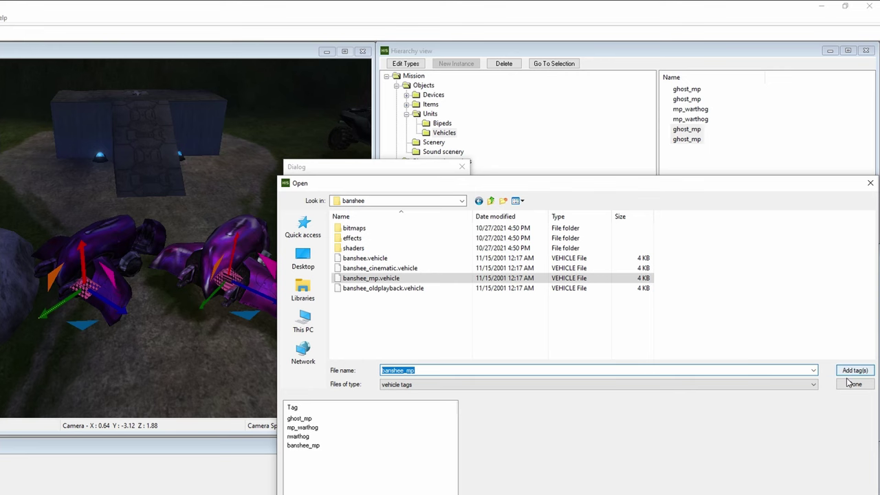
{"action": "left_click", "coordinate": [855, 384]}
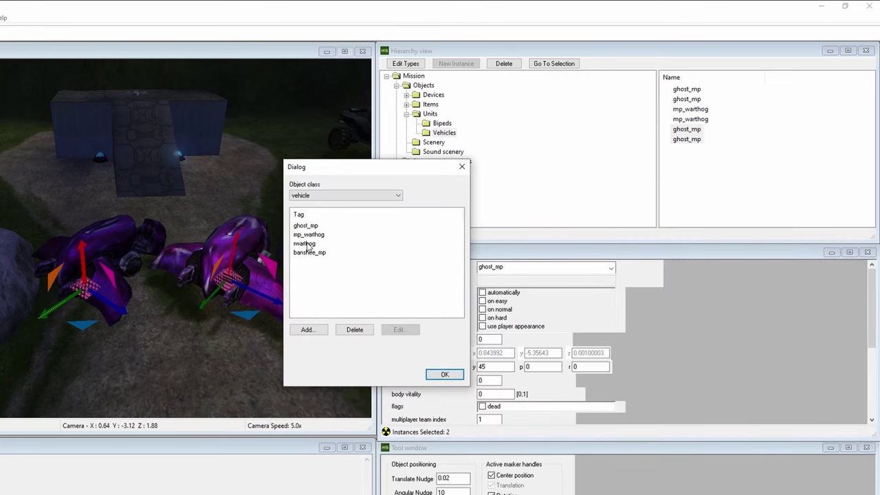
{"action": "left_click", "coordinate": [306, 244]}
{"action": "left_click", "coordinate": [310, 252]}
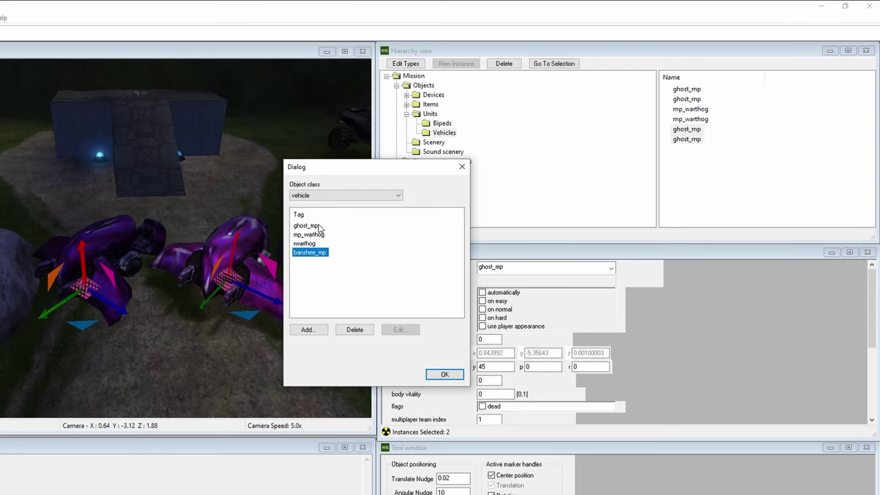
{"action": "left_click", "coordinate": [445, 374]}
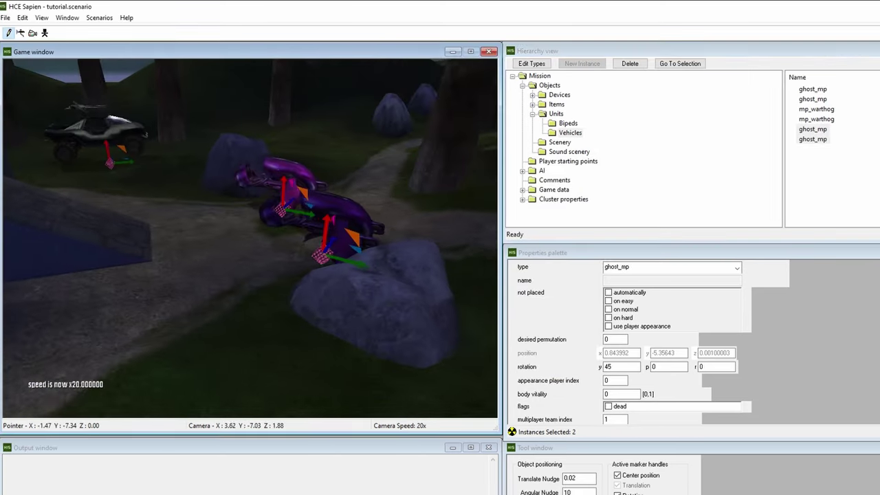
Place a new vehicle on the dirt in front of the parked warthog and set its type to rwarthog
{"action": "middle_click_drag", "start_coordinate": [124, 238], "coordinate": [83, 203]}
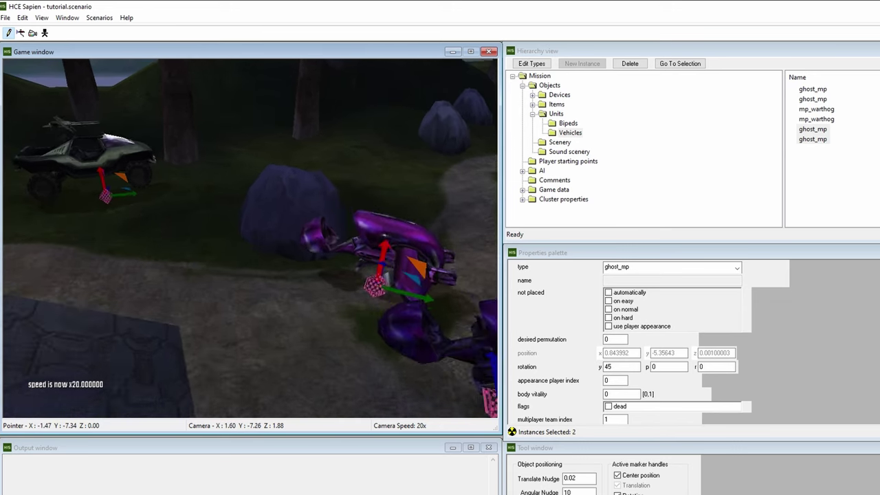
{"action": "middle_click_drag", "start_coordinate": [250, 238], "coordinate": [259, 239]}
{"action": "key", "text": "w"}
{"action": "right_click", "coordinate": [160, 303]}
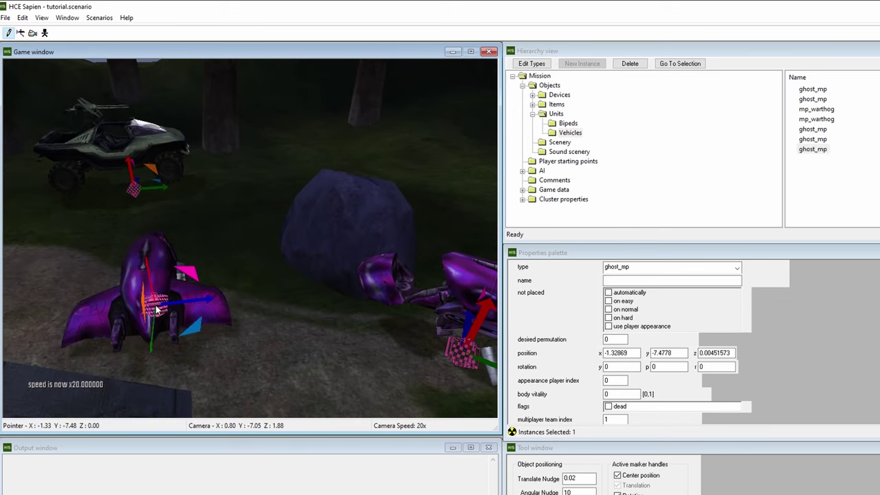
{"action": "left_click", "coordinate": [736, 267]}
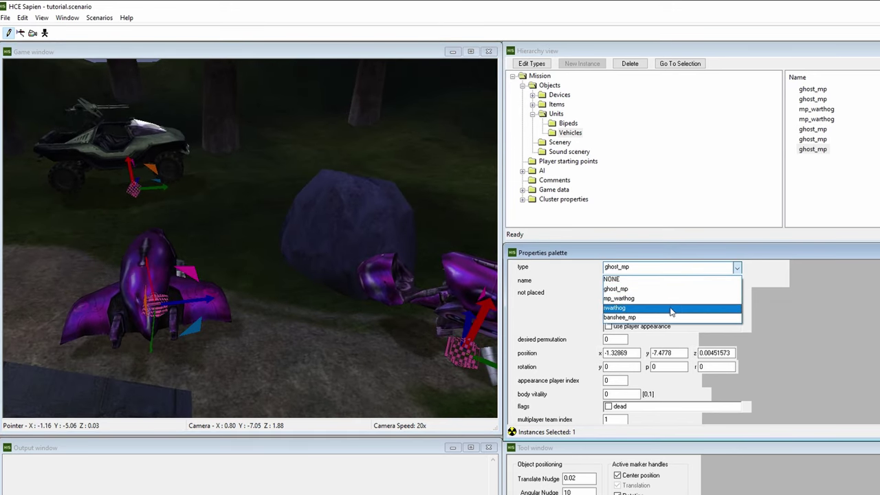
{"action": "left_click", "coordinate": [670, 309]}
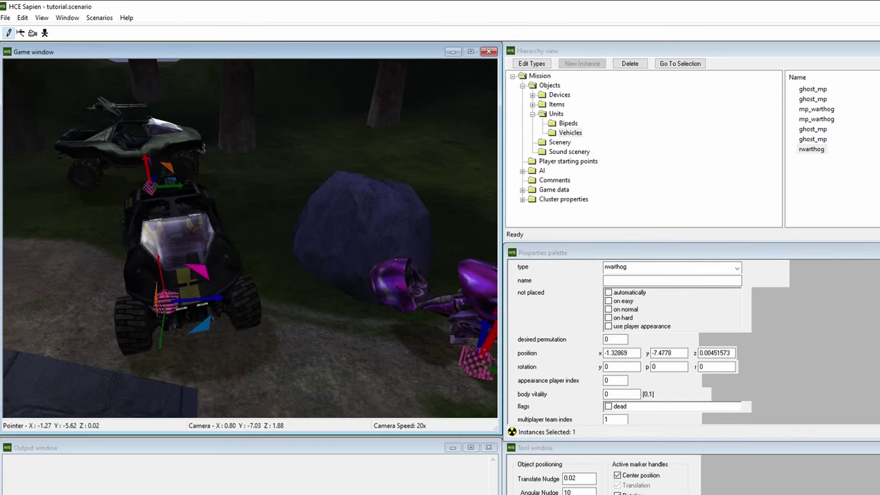
Place another rwarthog on the grass behind the boulder
{"action": "middle_click_drag", "start_coordinate": [124, 289], "coordinate": [275, 243]}
{"action": "right_click", "coordinate": [275, 242]}
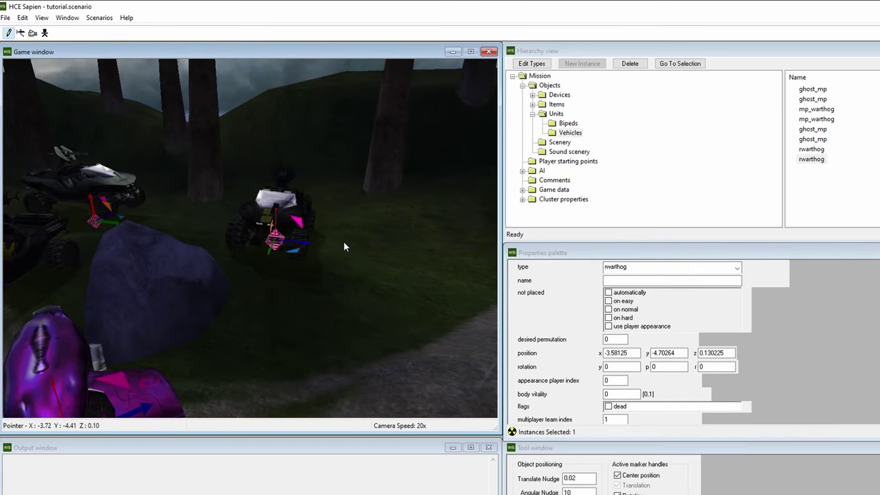
Change the type of the vehicle on the grass behind the boulder to banshee_mp and view it among the other vehicles
{"action": "left_click", "coordinate": [640, 267]}
{"action": "left_click", "coordinate": [626, 318]}
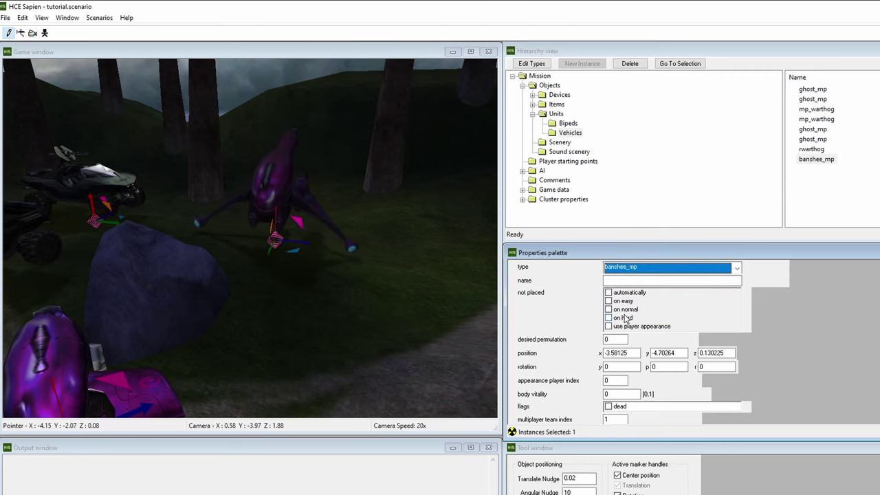
{"action": "middle_click_drag", "start_coordinate": [354, 257], "coordinate": [320, 254]}
{"action": "key", "text": "s"}
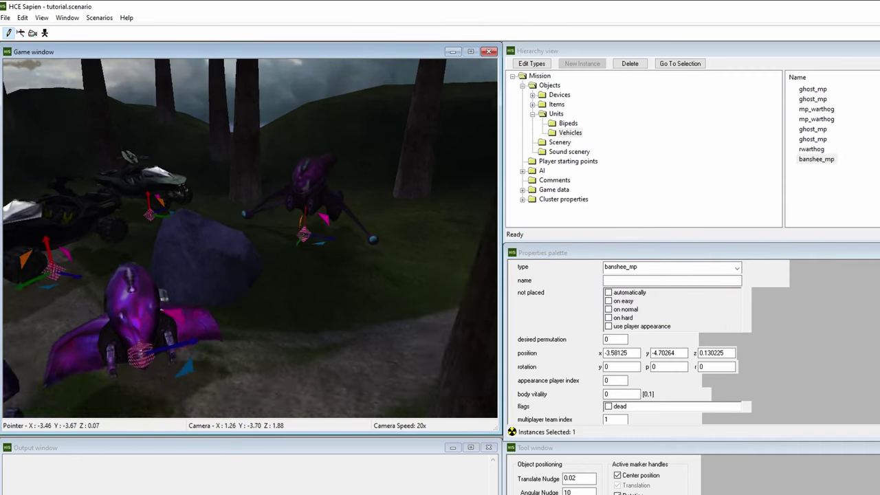
{"action": "key", "text": "s"}
{"action": "key", "text": "a"}
{"action": "key", "text": "w"}
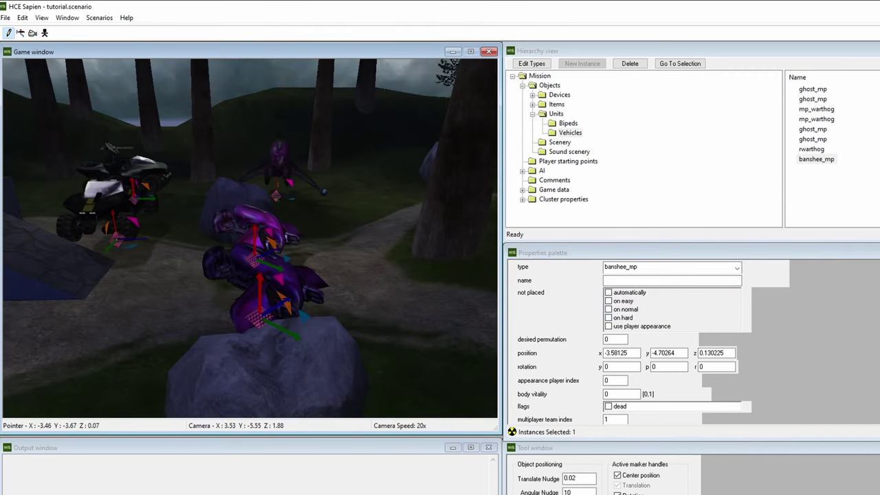
{"action": "key", "text": "a"}
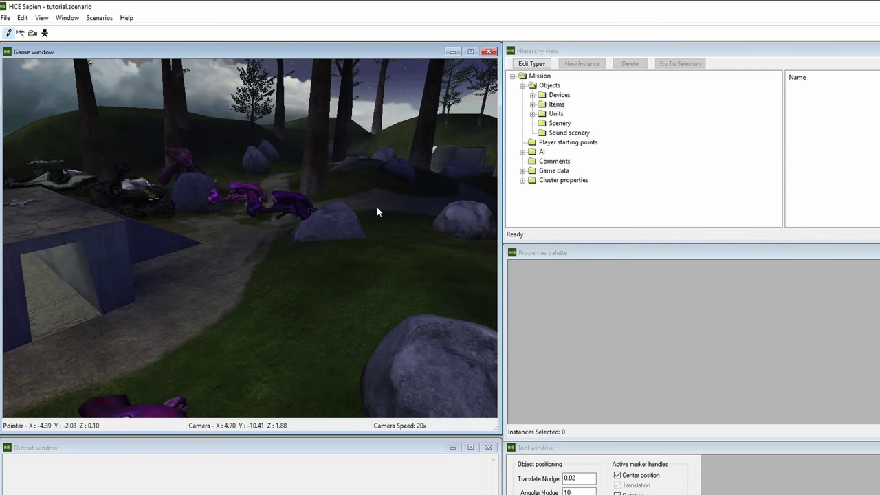
Look at the Weapons class under Items and show the Netgame Equipment entries under Game data
{"action": "left_click", "coordinate": [532, 105]}
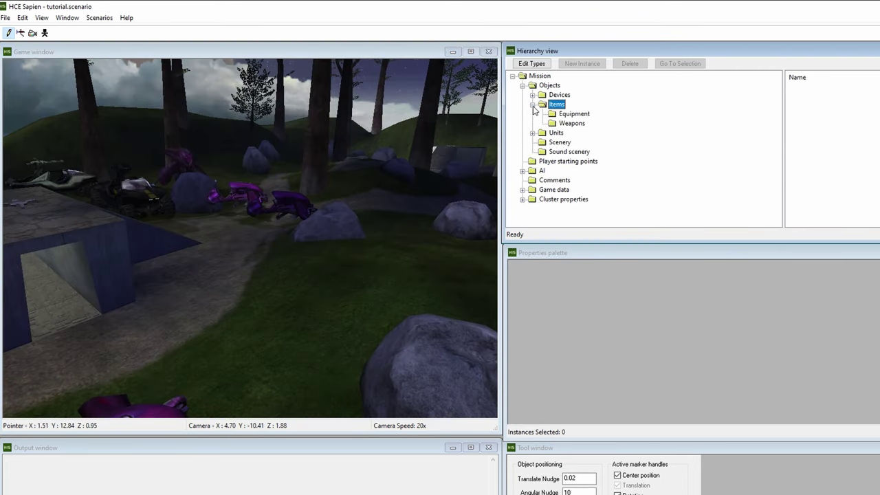
{"action": "left_click", "coordinate": [569, 123]}
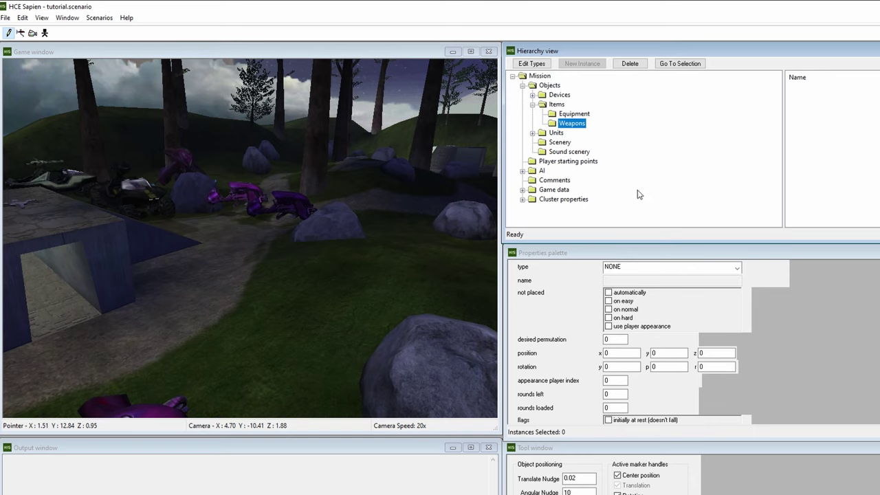
{"action": "left_click", "coordinate": [523, 190]}
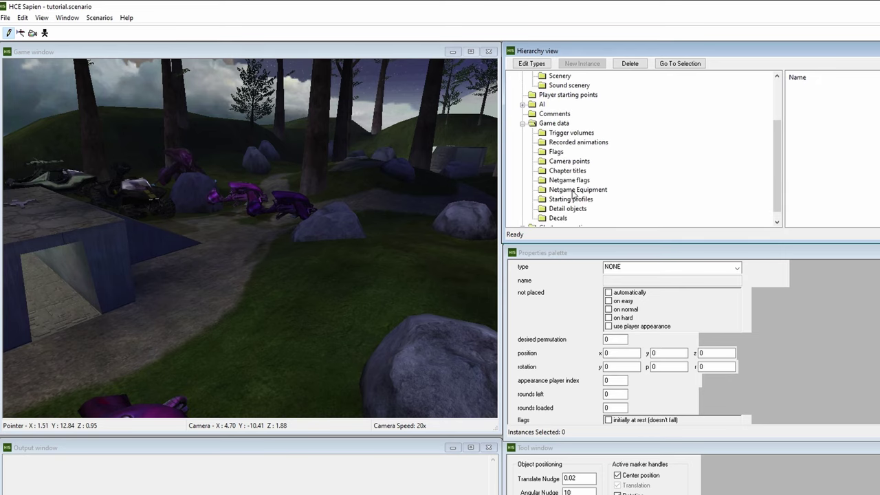
{"action": "left_click", "coordinate": [573, 189]}
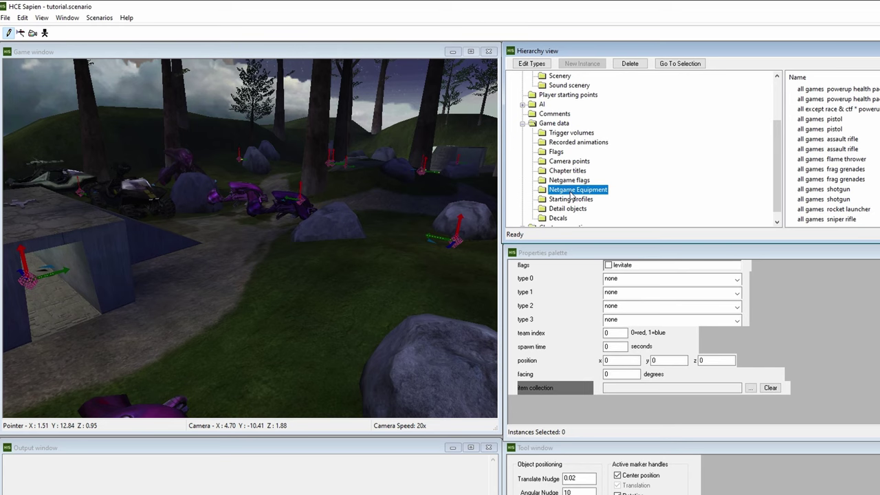
Go to the pistol, assault rifle and flame thrower entries of the netgame equipment to examine where they spawn
{"action": "double_click", "coordinate": [832, 121]}
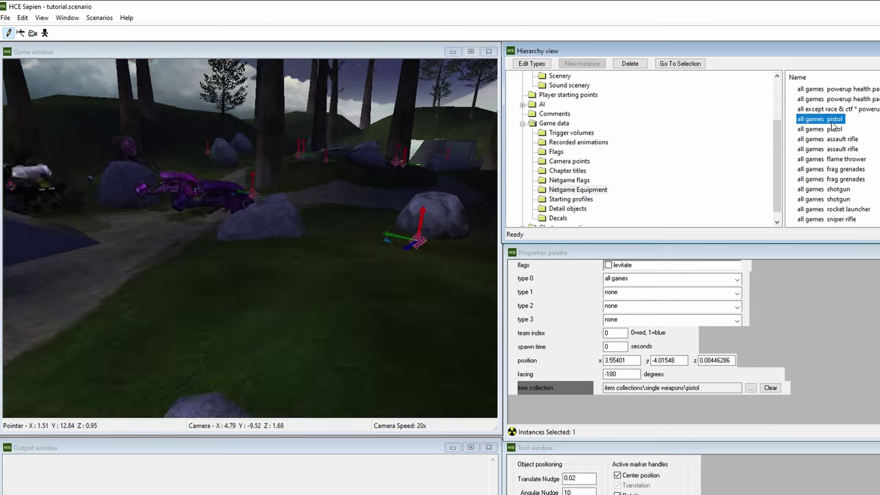
{"action": "double_click", "coordinate": [830, 130]}
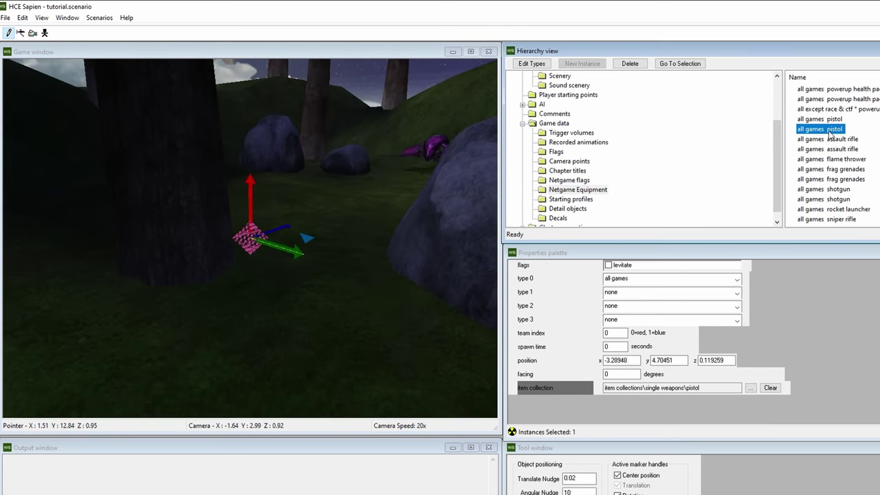
{"action": "double_click", "coordinate": [833, 149]}
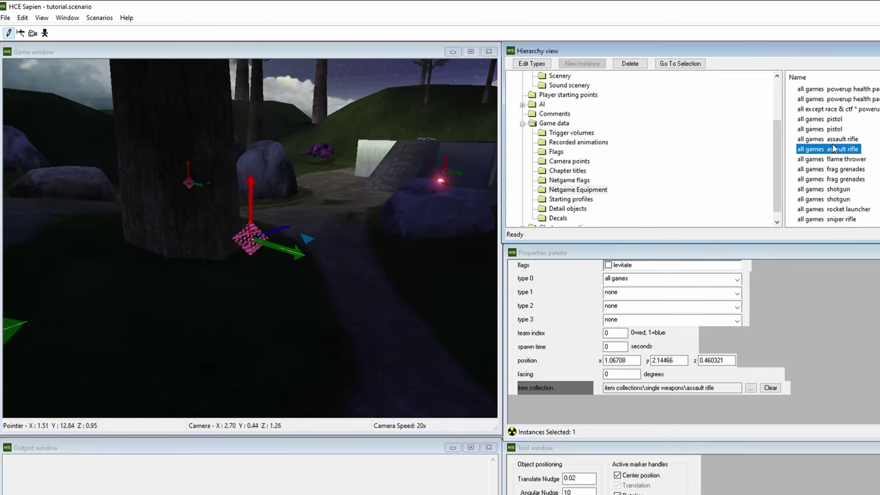
{"action": "double_click", "coordinate": [836, 159]}
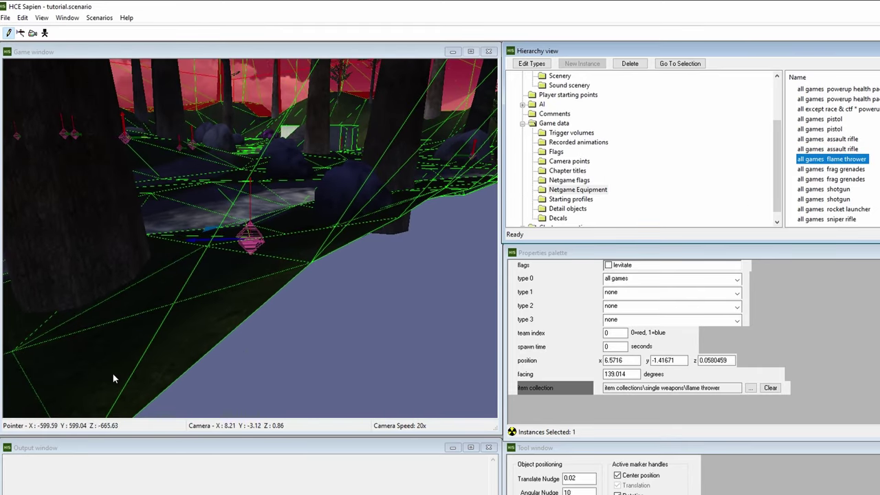
{"action": "key", "text": "a"}
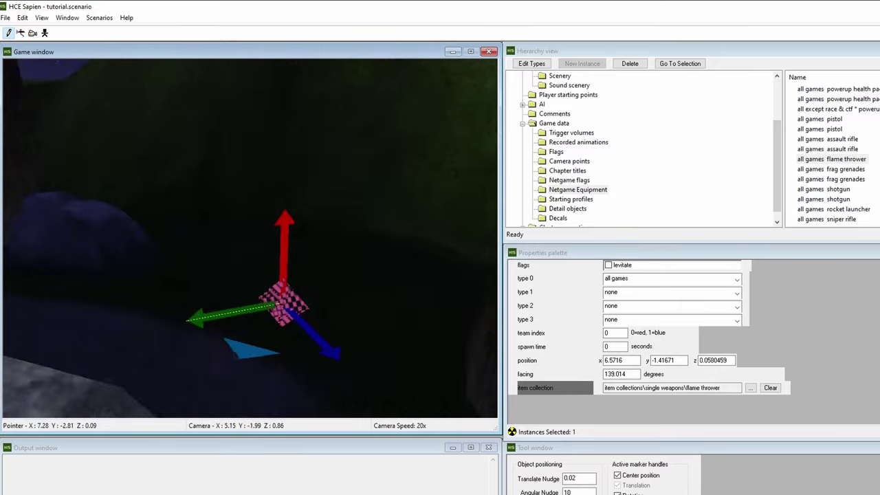
{"action": "key", "text": "d"}
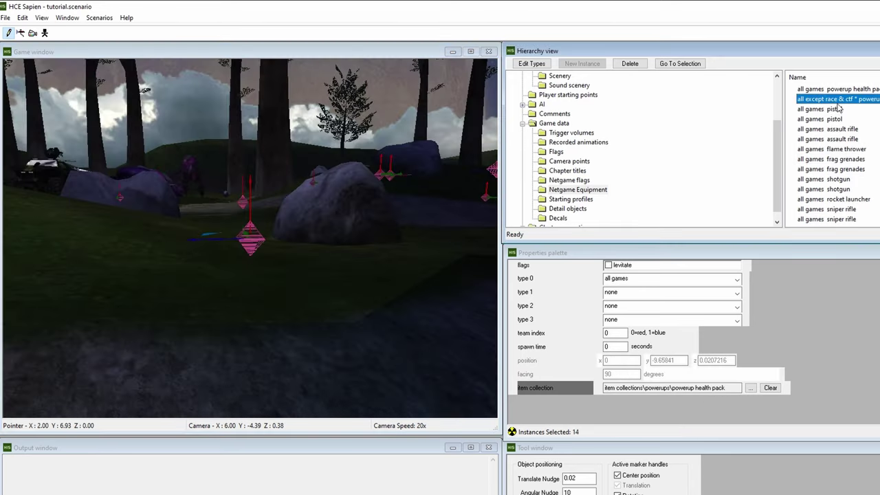
Examine the available game type options for the powerup health pack and the all except race & ctf powerup, without changing them
{"action": "double_click", "coordinate": [840, 89]}
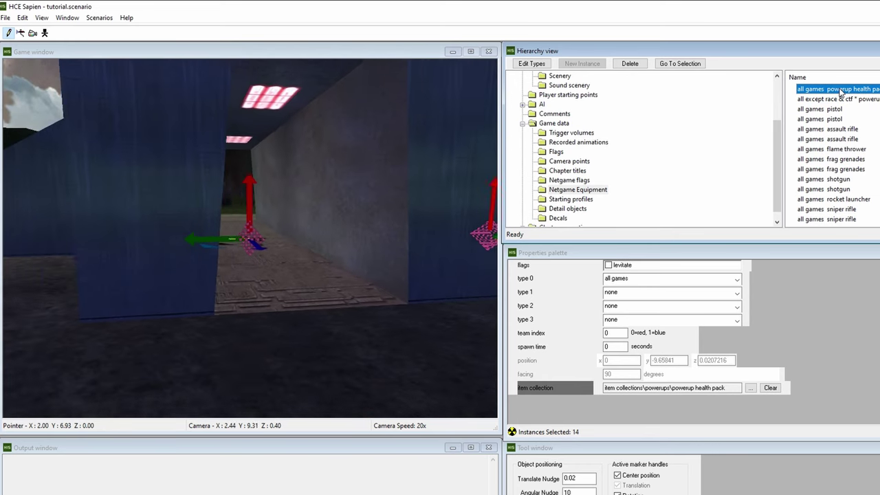
{"action": "left_click", "coordinate": [685, 297]}
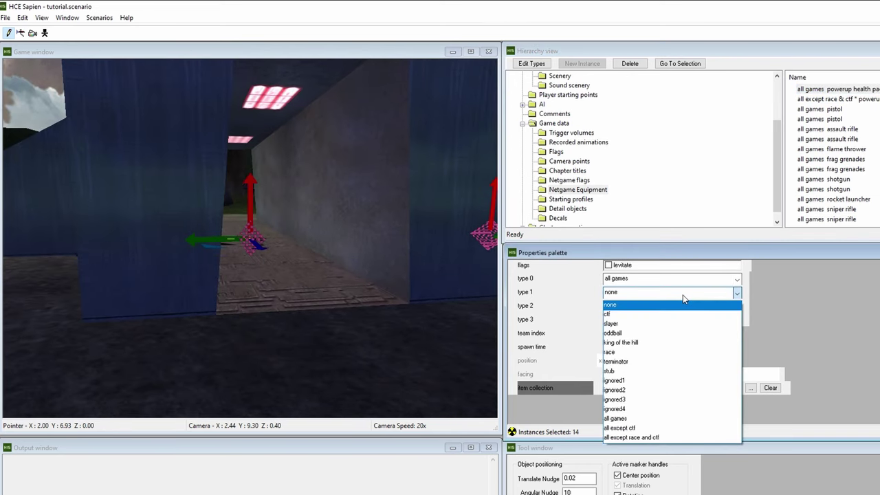
{"action": "left_click", "coordinate": [685, 297]}
{"action": "left_click", "coordinate": [824, 99]}
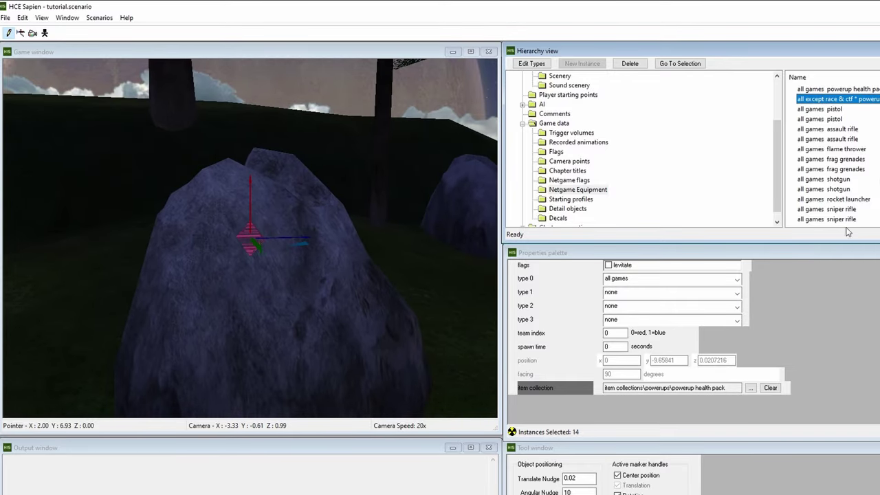
{"action": "left_click", "coordinate": [644, 294]}
{"action": "left_click", "coordinate": [644, 296]}
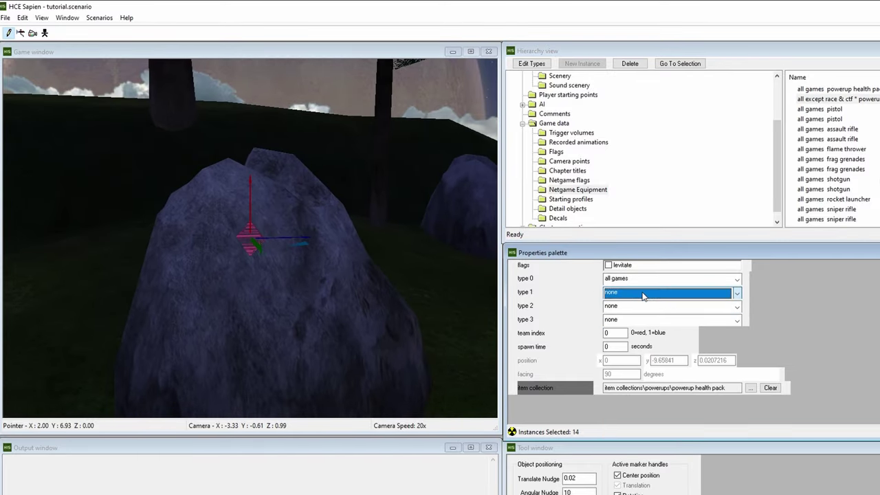
{"action": "left_click", "coordinate": [645, 278]}
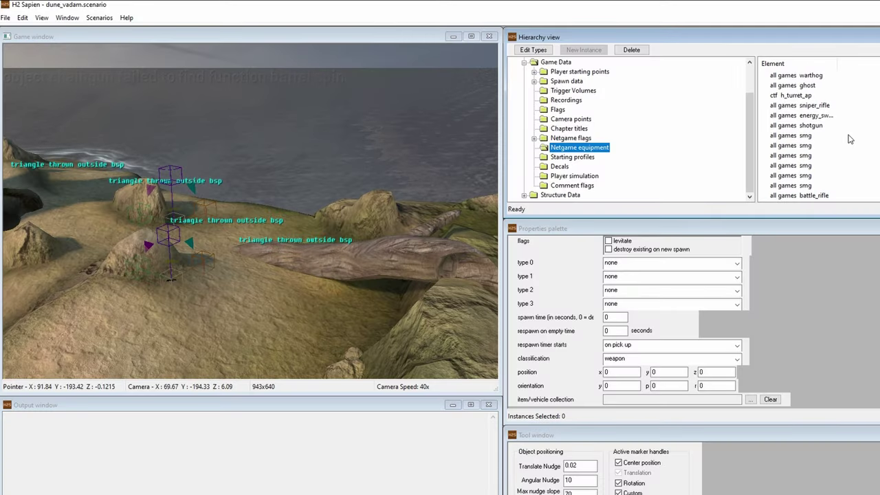
Switch to H2 Sapien with dune_vadam.scenario and inspect the properties of the warthog entry in the netgame equipment
{"action": "left_click", "coordinate": [799, 77]}
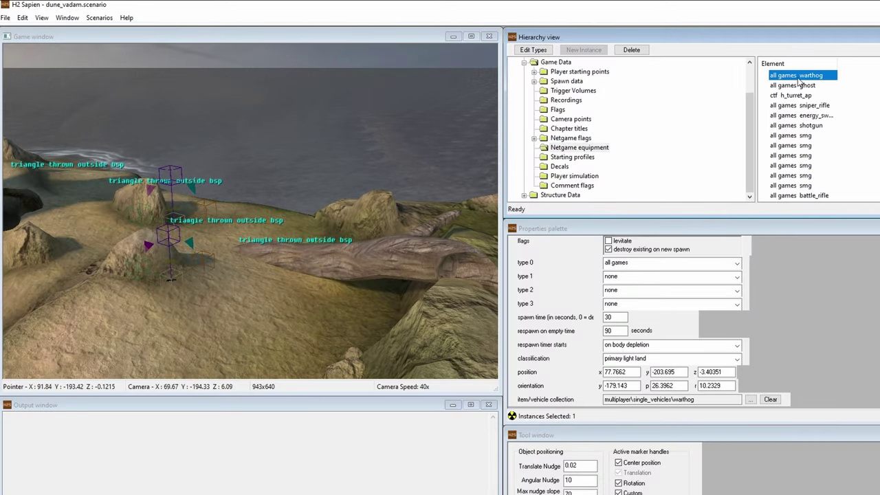
{"action": "double_click", "coordinate": [799, 77]}
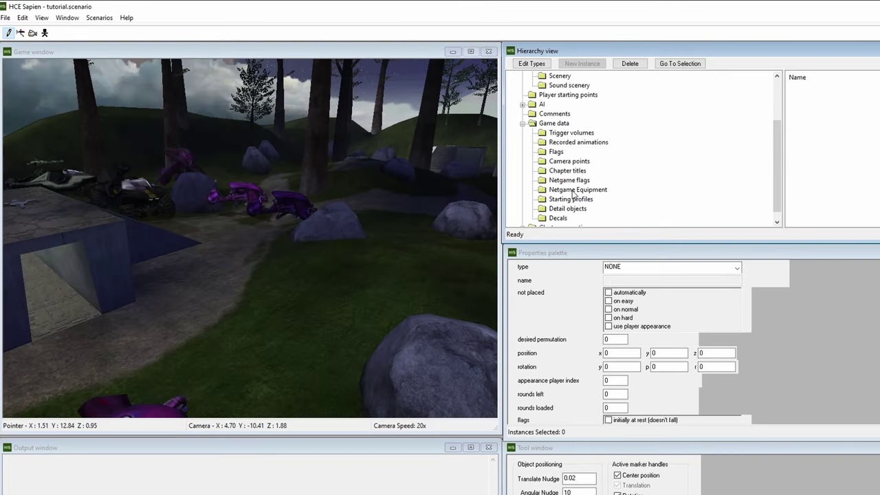
Return to tutorial.scenario in HCE Sapien and revisit the pistol, assault rifle and flame thrower equipment spawns, surveying the surrounding map
{"action": "left_click", "coordinate": [573, 193]}
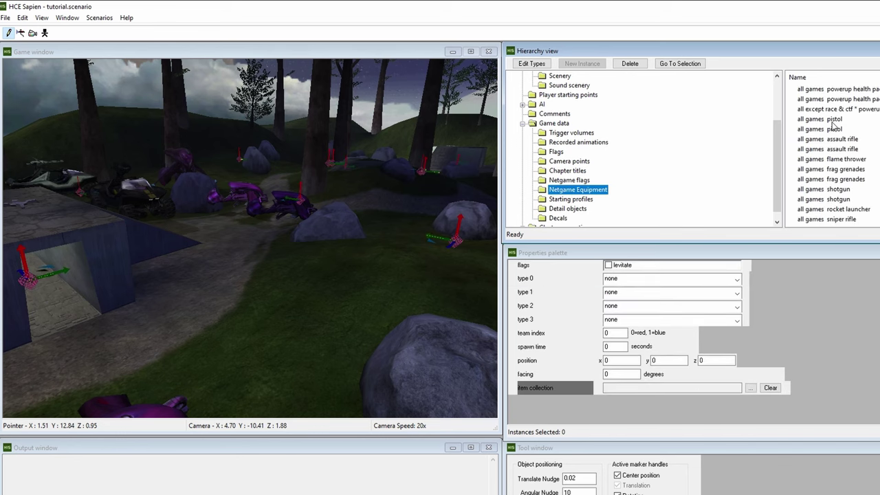
{"action": "double_click", "coordinate": [833, 121]}
{"action": "double_click", "coordinate": [830, 130]}
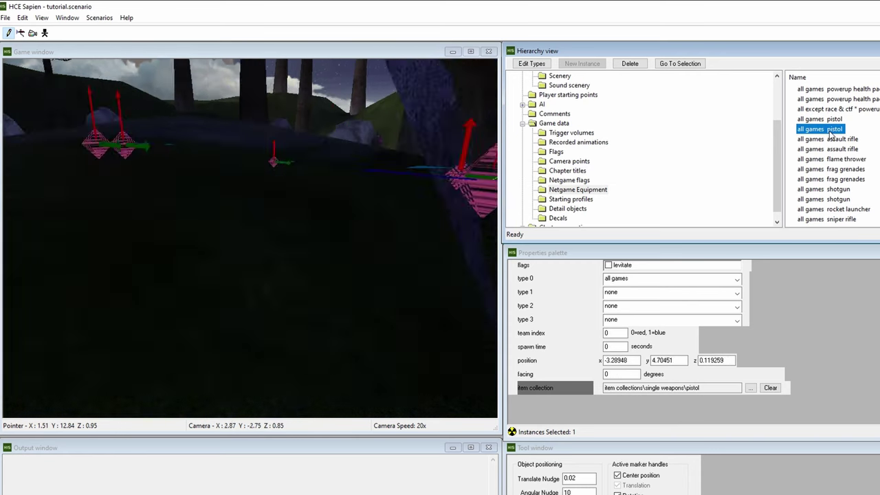
{"action": "double_click", "coordinate": [834, 148]}
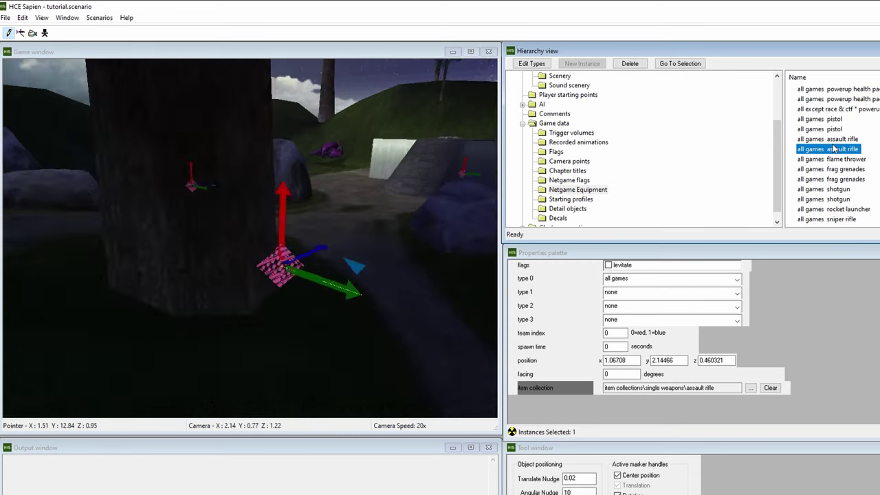
{"action": "double_click", "coordinate": [836, 161]}
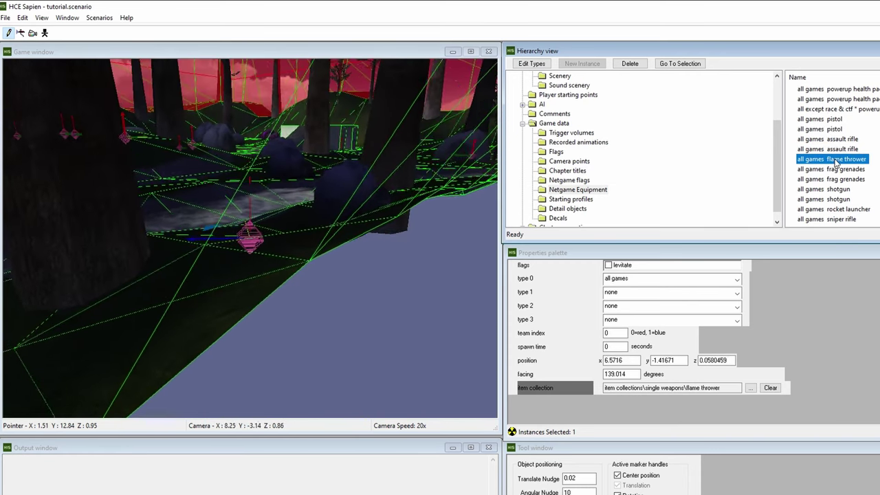
{"action": "key", "text": "a"}
{"action": "middle_click_drag", "start_coordinate": [113, 379], "coordinate": [289, 379]}
{"action": "key", "text": "a"}
{"action": "key", "text": "s"}
{"action": "key", "text": "a"}
{"action": "key", "text": "s"}
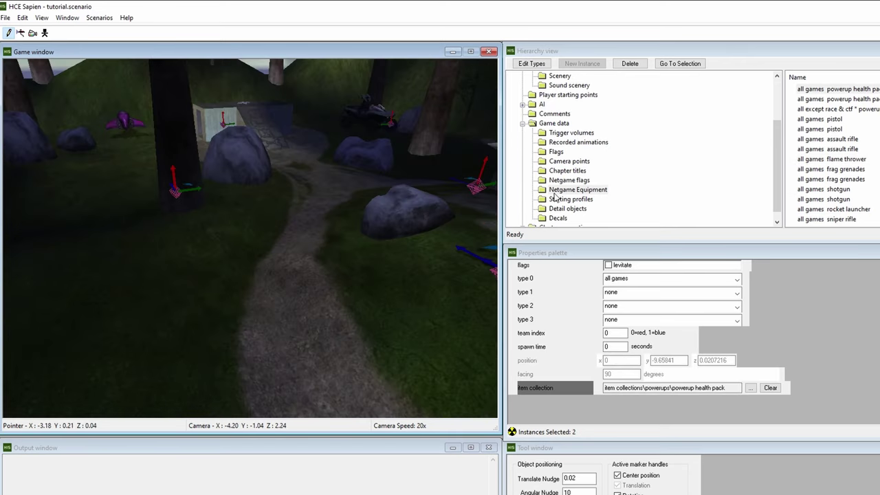
Edit the types of the weapon object class and add the plasma rifle.weapon tag from the plasma rifle folder
{"action": "scroll", "coordinate": [586, 196], "scroll_direction": "up", "scroll_amount": 3}
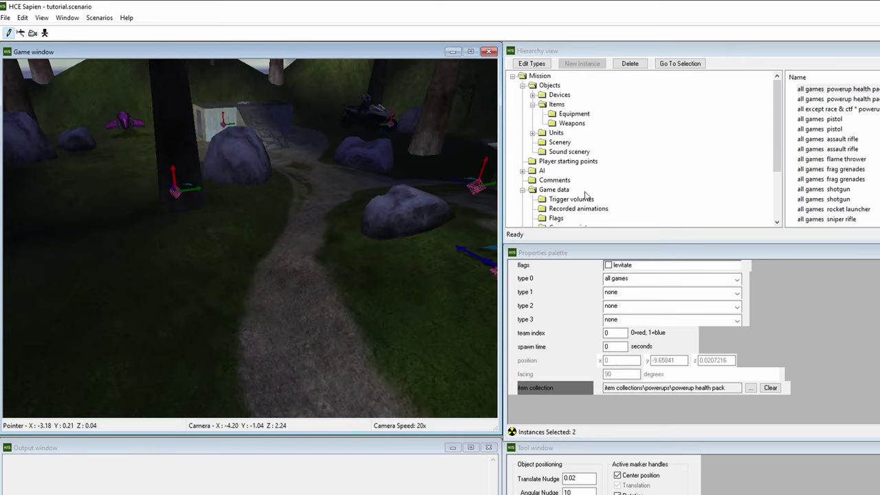
{"action": "left_click", "coordinate": [572, 124]}
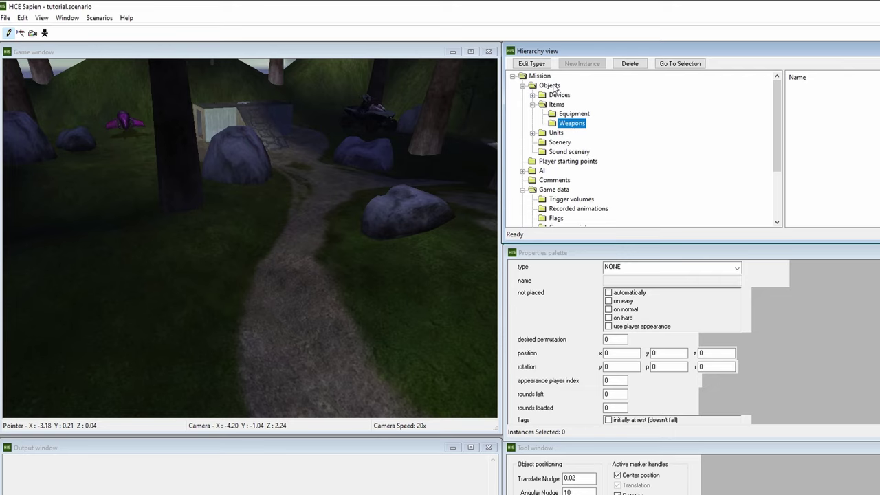
{"action": "left_click", "coordinate": [538, 65]}
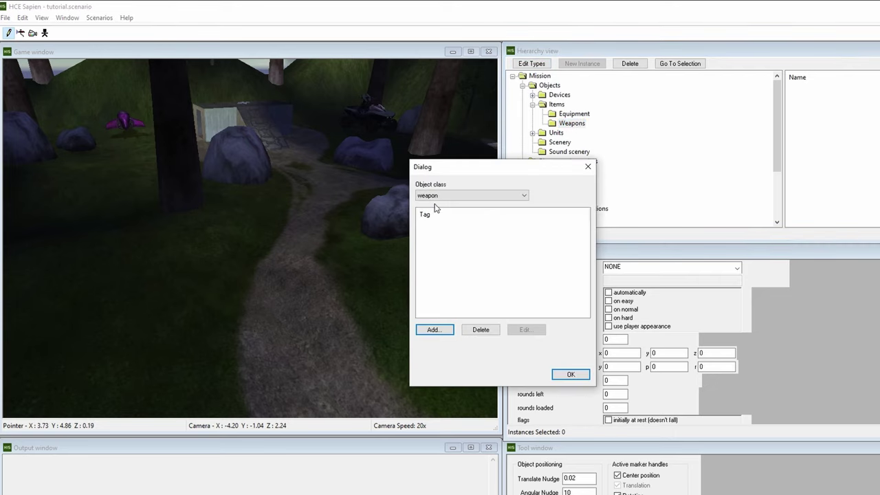
{"action": "left_click", "coordinate": [433, 330]}
{"action": "scroll", "coordinate": [497, 311], "scroll_direction": "down", "scroll_amount": 3}
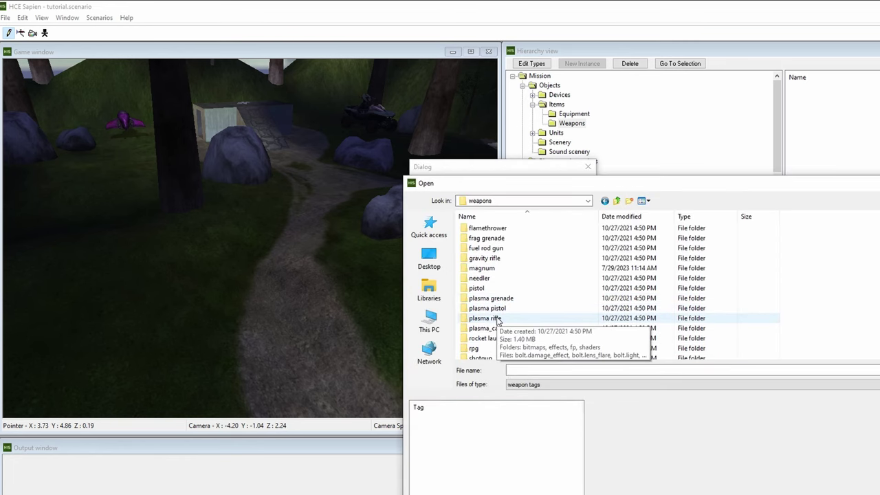
{"action": "double_click", "coordinate": [497, 318]}
{"action": "left_click", "coordinate": [512, 271]}
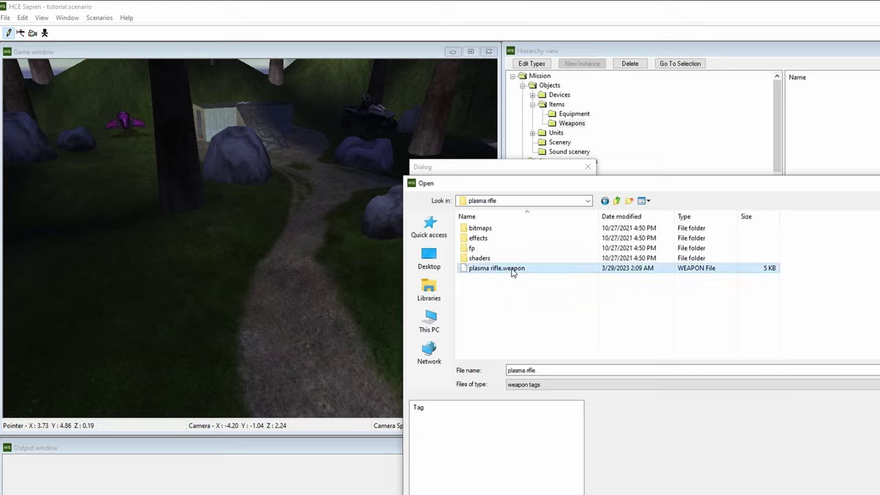
{"action": "key", "text": "Tab"}
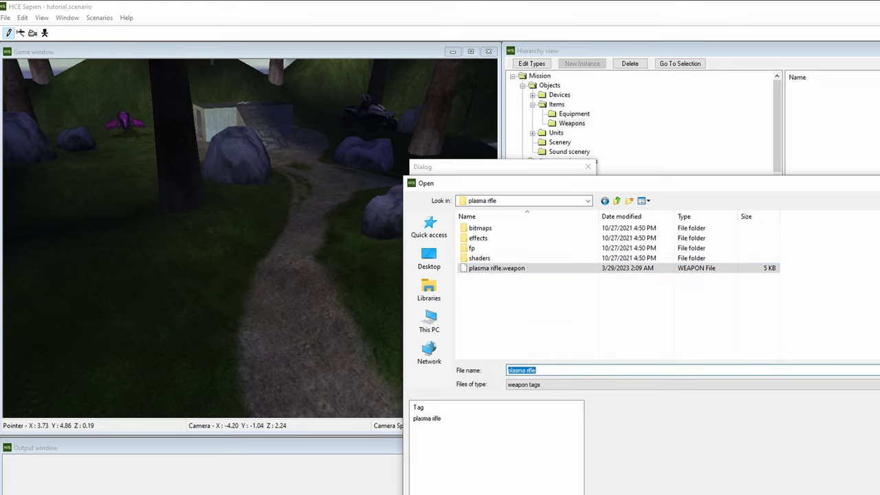
Add the assault rifle.weapon tag from the assault rifle folder to the weapon types
{"action": "left_click", "coordinate": [617, 201]}
{"action": "double_click", "coordinate": [499, 238]}
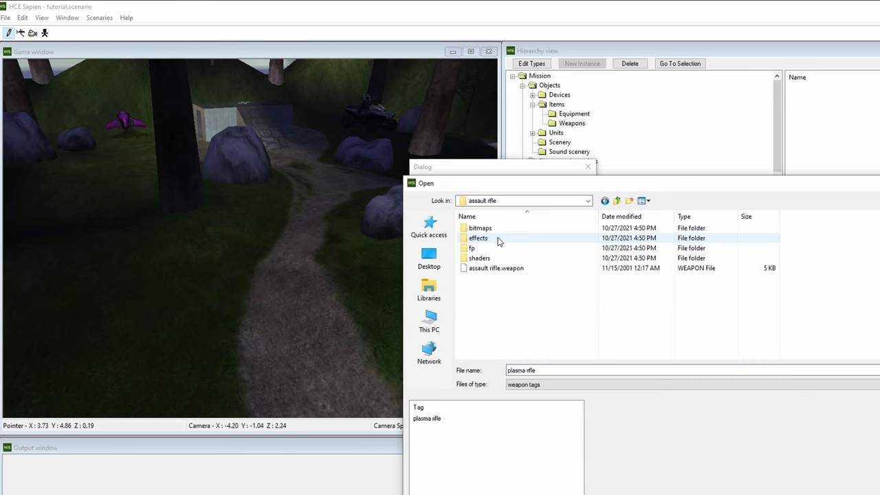
{"action": "double_click", "coordinate": [495, 269]}
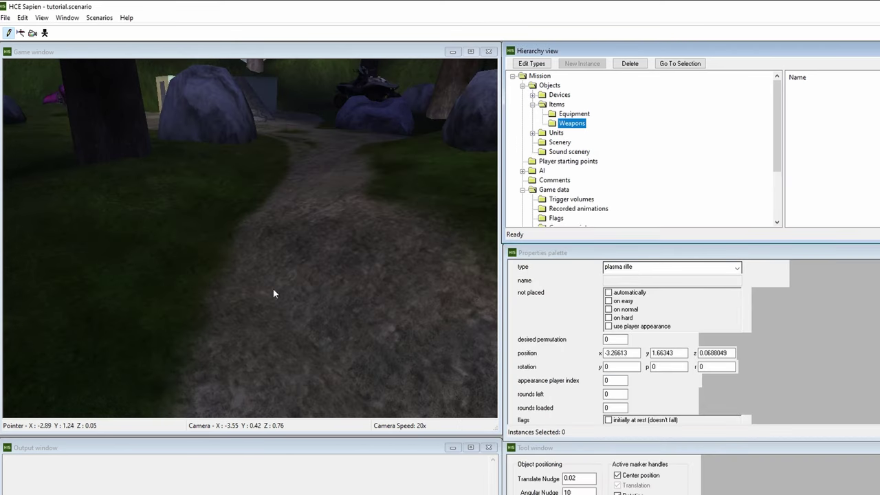
Place a plasma rifle weapon on the grass edge beside the dirt path
{"action": "right_click", "coordinate": [196, 273]}
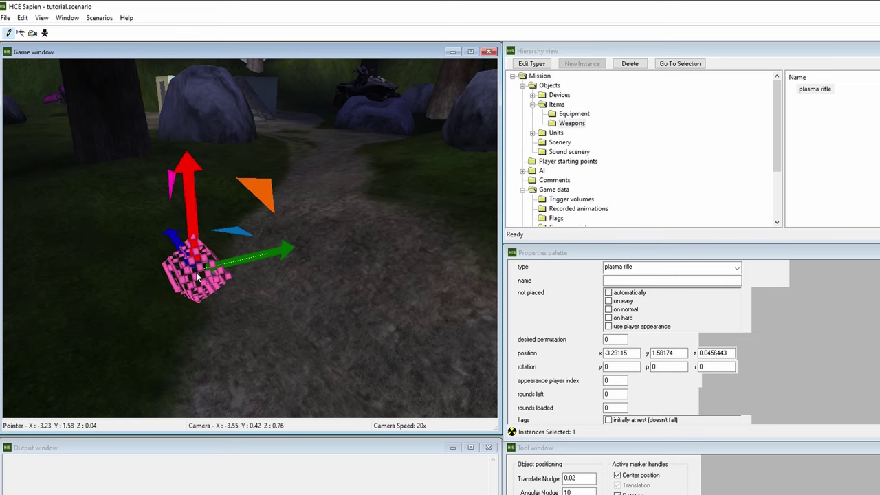
Place a second weapon on the dirt path and set its type to assault rifle
{"action": "right_click", "coordinate": [402, 264]}
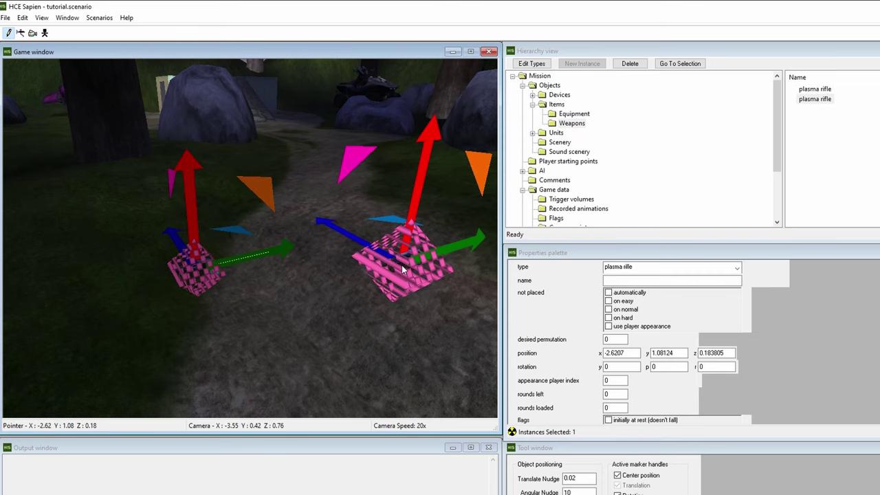
{"action": "left_click", "coordinate": [669, 268]}
{"action": "left_click", "coordinate": [638, 299]}
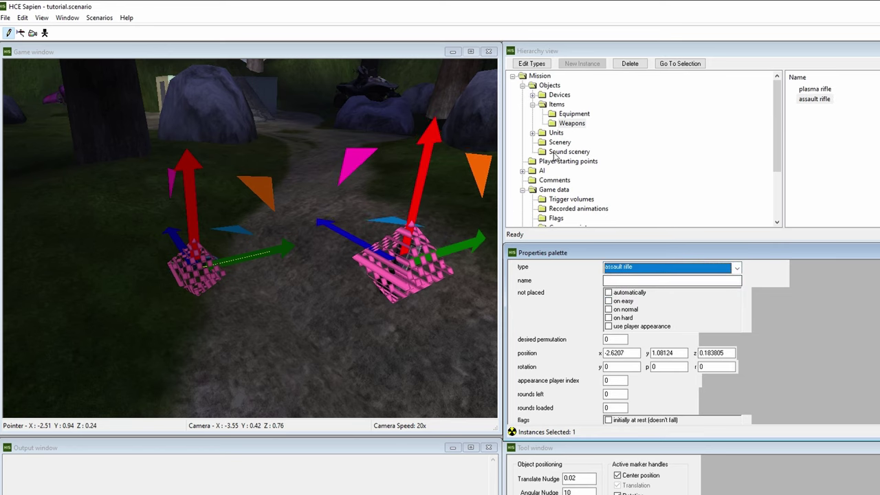
{"action": "left_click", "coordinate": [556, 134]}
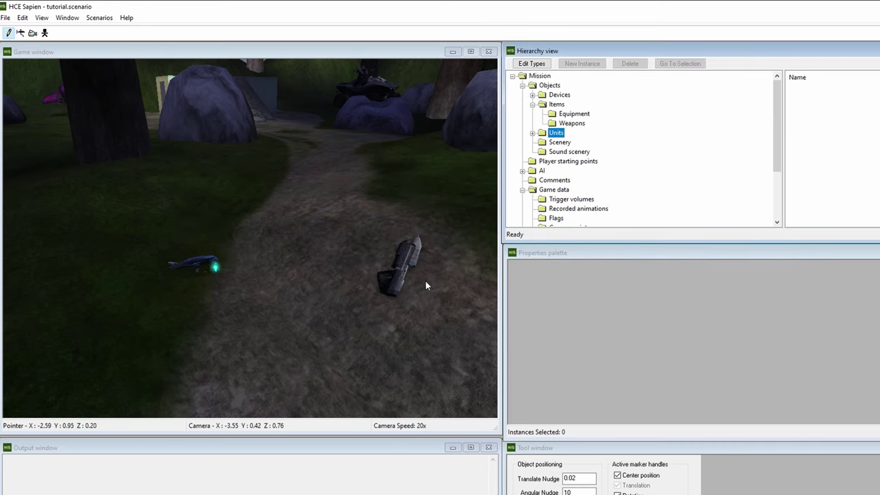
Set the placed assault rifle's rounds left to 180 and its rounds loaded to 60
{"action": "left_click", "coordinate": [385, 290]}
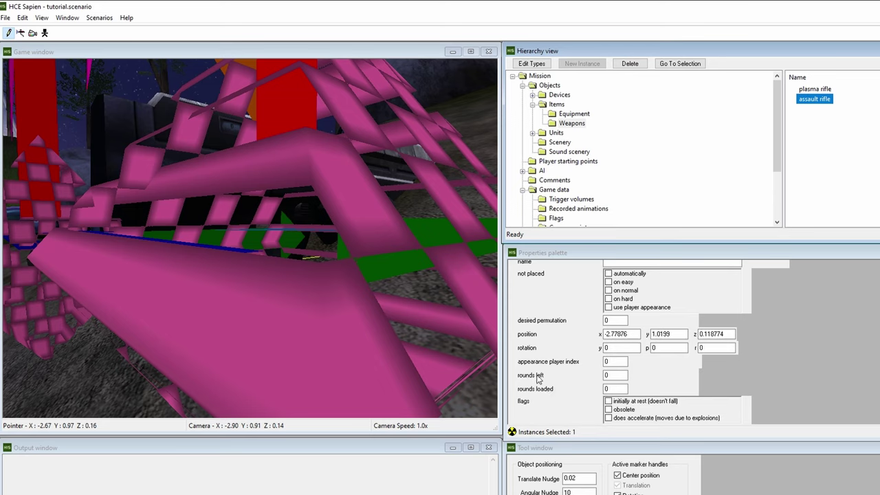
{"action": "left_click", "coordinate": [619, 390]}
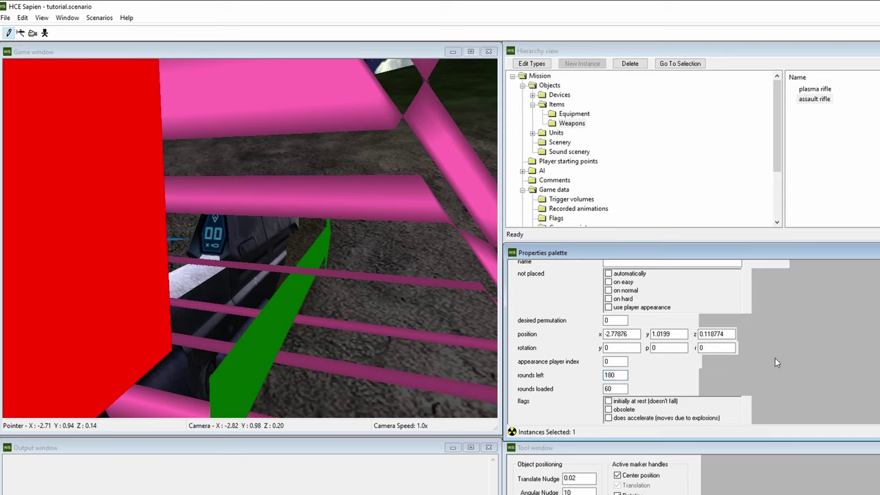
{"action": "left_click", "coordinate": [811, 91]}
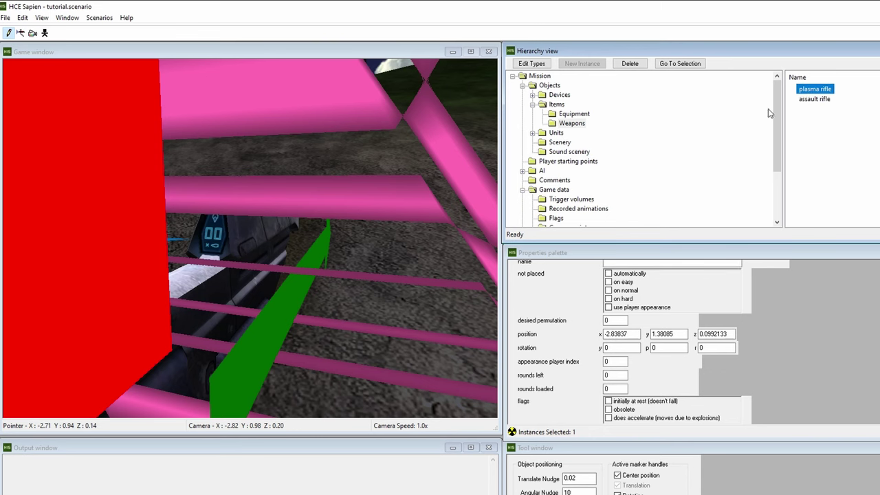
Edit the types of the biped object class and add the cyborg biped tag from the characters cyborg folder
{"action": "left_click", "coordinate": [557, 133]}
{"action": "left_click", "coordinate": [573, 125]}
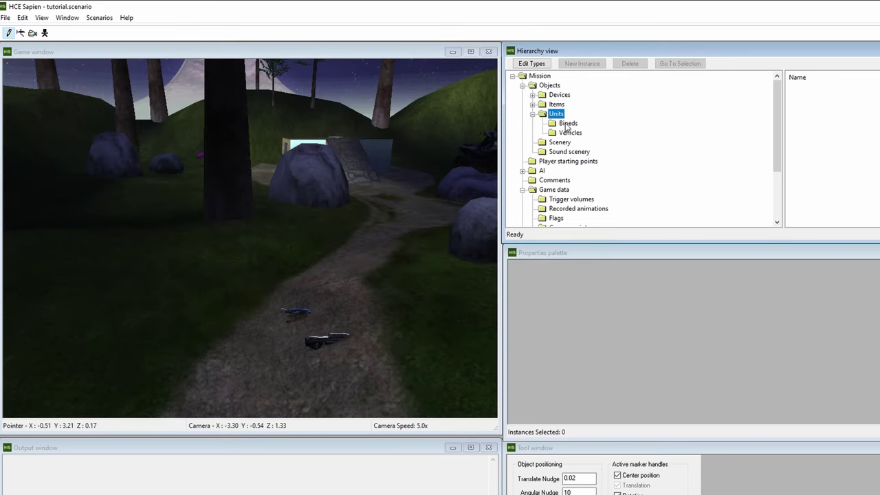
{"action": "left_click", "coordinate": [568, 124]}
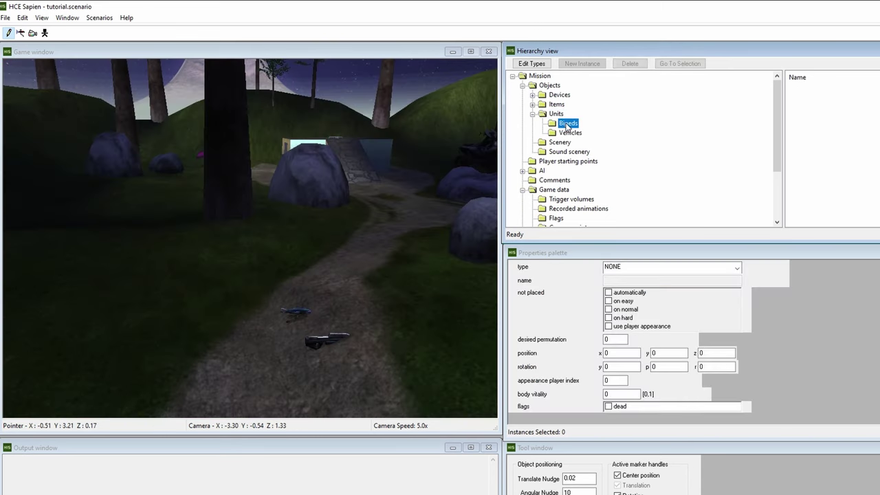
{"action": "left_click", "coordinate": [532, 63]}
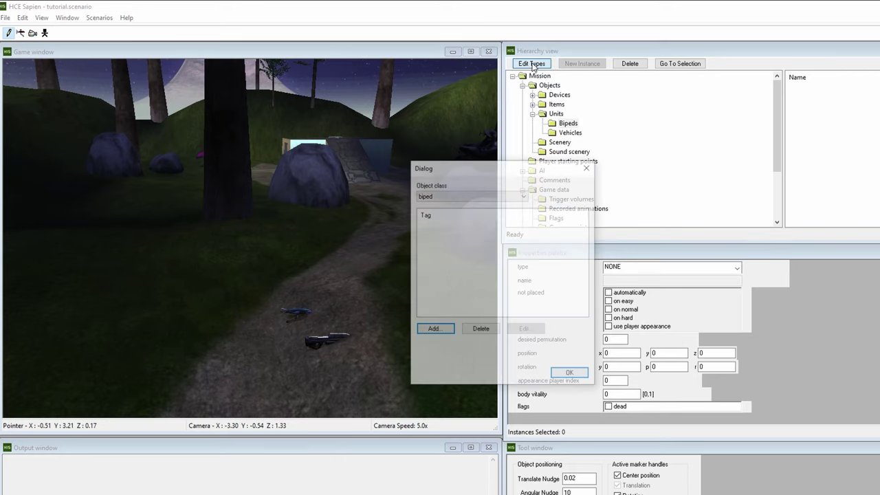
{"action": "left_click", "coordinate": [430, 328]}
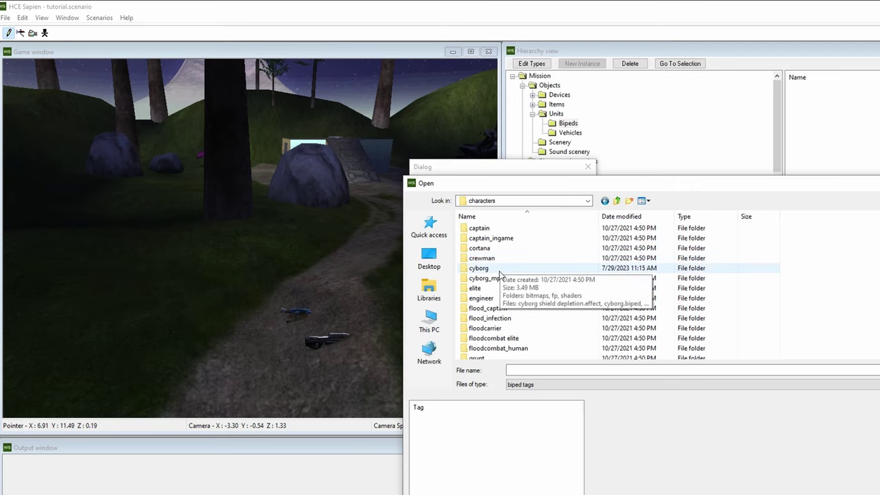
{"action": "double_click", "coordinate": [500, 270]}
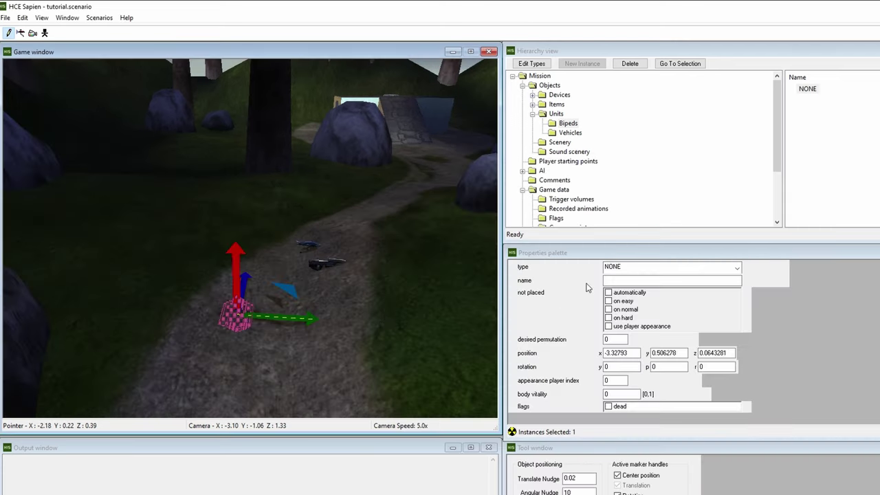
Place a biped on the dirt path with its type set to cyborg and view it from the front
{"action": "left_click", "coordinate": [617, 267]}
{"action": "left_click", "coordinate": [618, 291]}
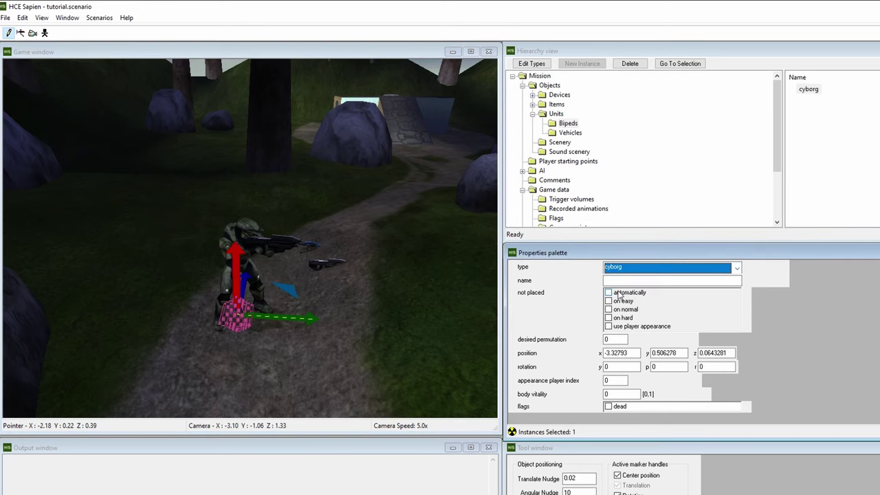
{"action": "key", "text": "w"}
{"action": "key", "text": "d"}
{"action": "middle_click_drag", "start_coordinate": [397, 324], "coordinate": [42, 289]}
{"action": "key", "text": "f"}
{"action": "key", "text": "d"}
{"action": "key", "text": "d"}
{"action": "key", "text": "s"}
Delete the standing cyborg and place a new cyborg with the dead flag on the dirt path
{"action": "left_click", "coordinate": [810, 89]}
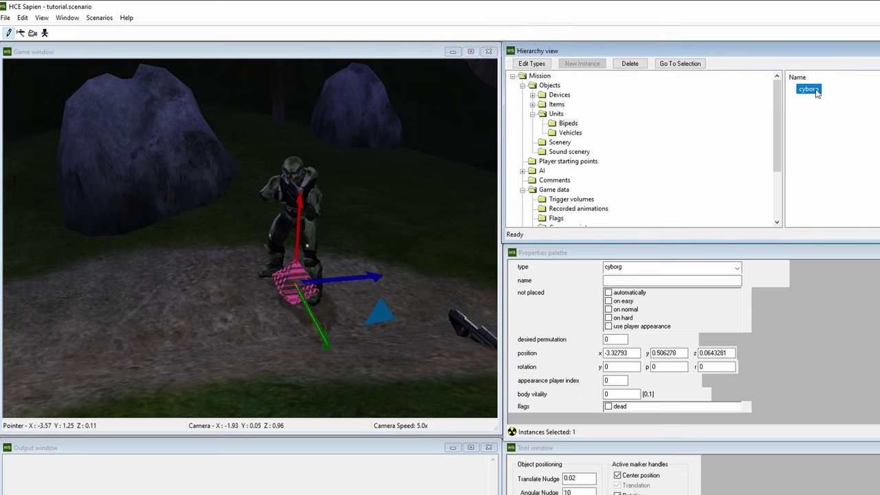
{"action": "left_click", "coordinate": [630, 64]}
{"action": "left_click", "coordinate": [609, 407]}
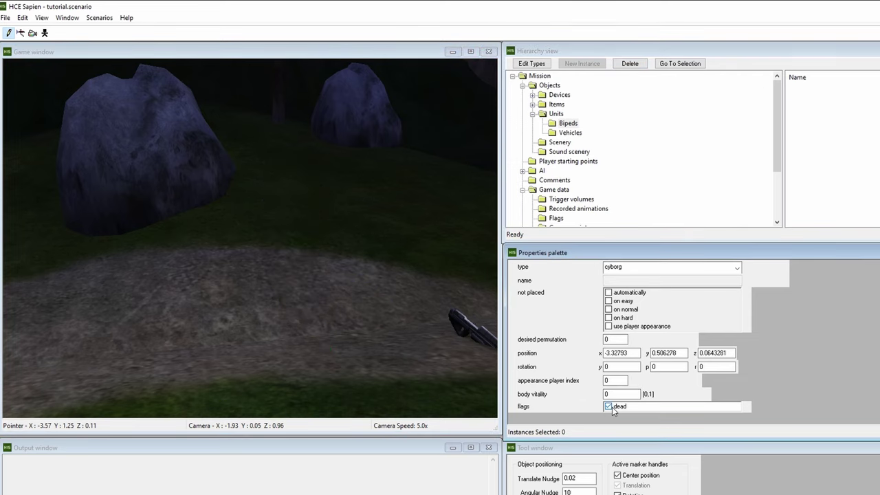
{"action": "right_click", "coordinate": [279, 291]}
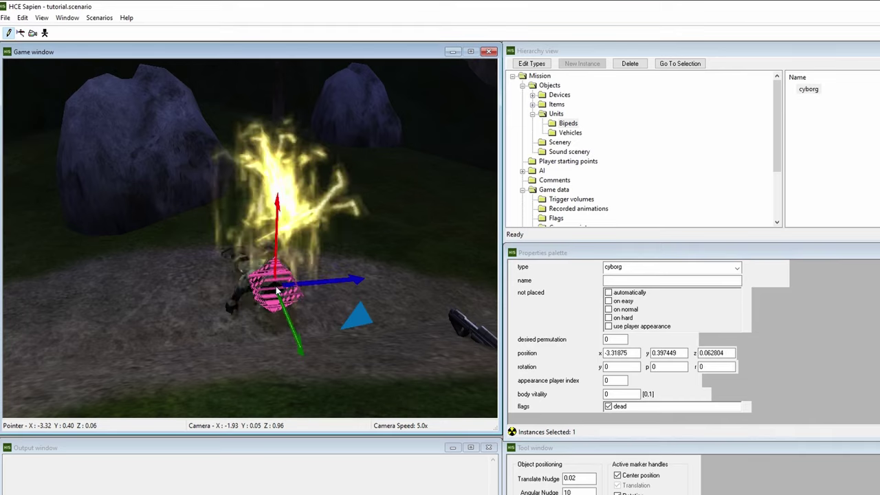
Place a second cyborg with the dead flag beside the first, rotate its yaw to about 95.4 degrees, and inspect both bipeds
{"action": "middle_click_drag", "start_coordinate": [279, 291], "coordinate": [220, 296]}
{"action": "key", "text": "w"}
{"action": "key", "text": "f"}
{"action": "key", "text": "d"}
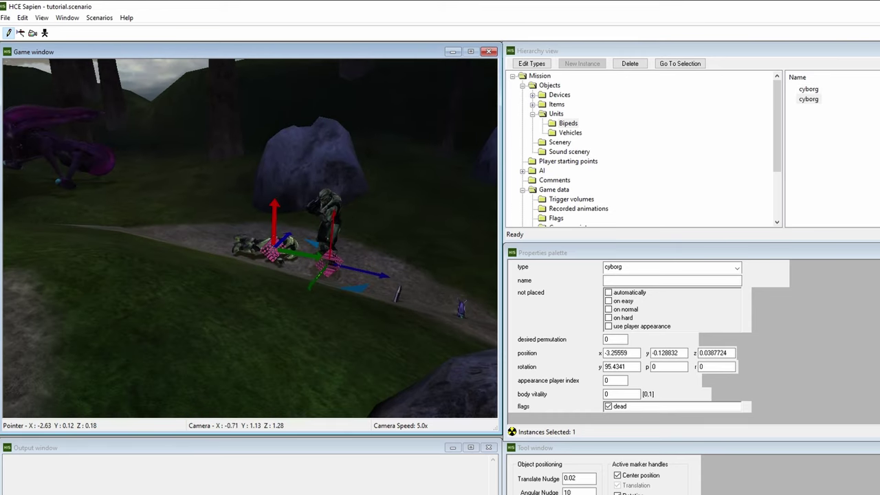
{"action": "key", "text": "w"}
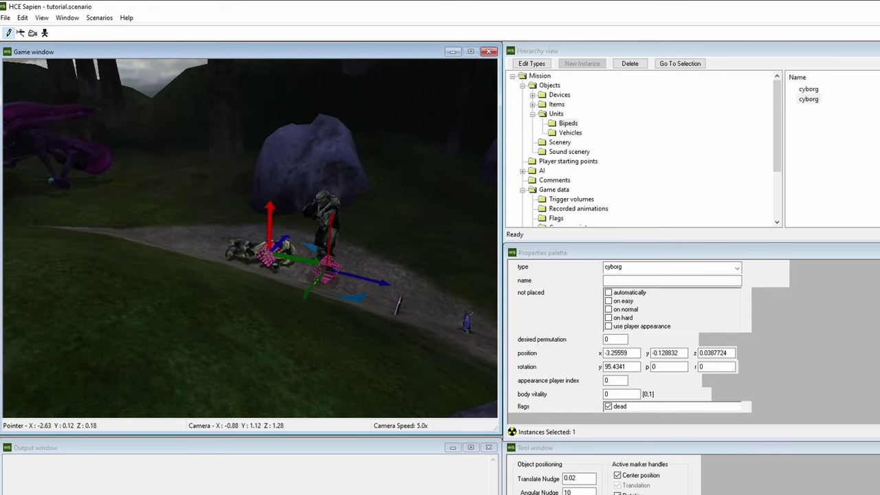
{"action": "key", "text": "s"}
{"action": "middle_click_drag", "start_coordinate": [250, 238], "coordinate": [268, 279]}
{"action": "key", "text": "a"}
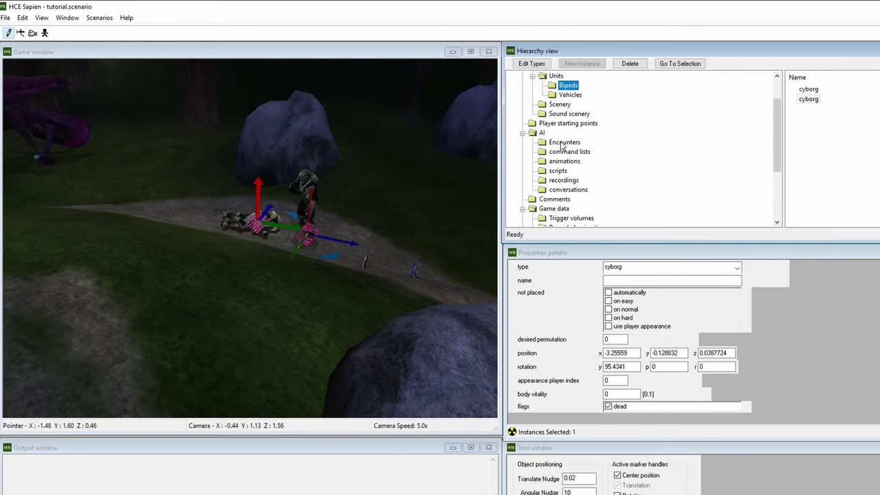
Create a new AI encounter and name it Ron
{"action": "left_click", "coordinate": [563, 143]}
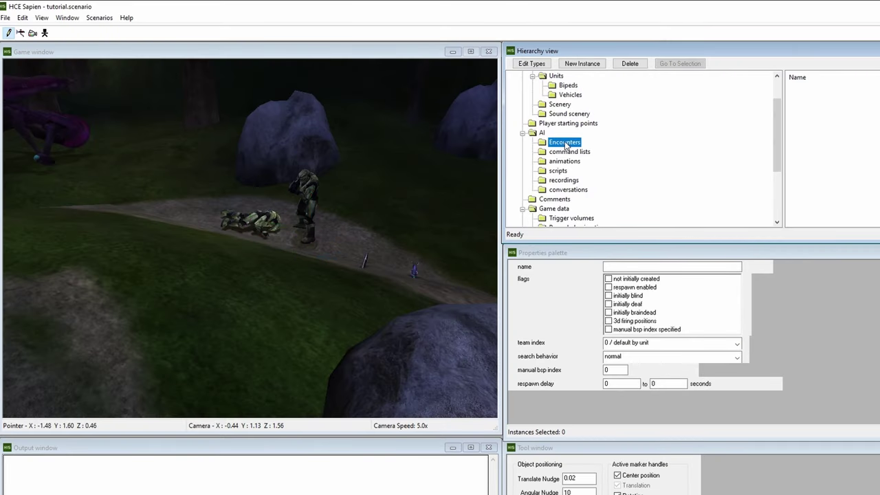
{"action": "left_click", "coordinate": [584, 64]}
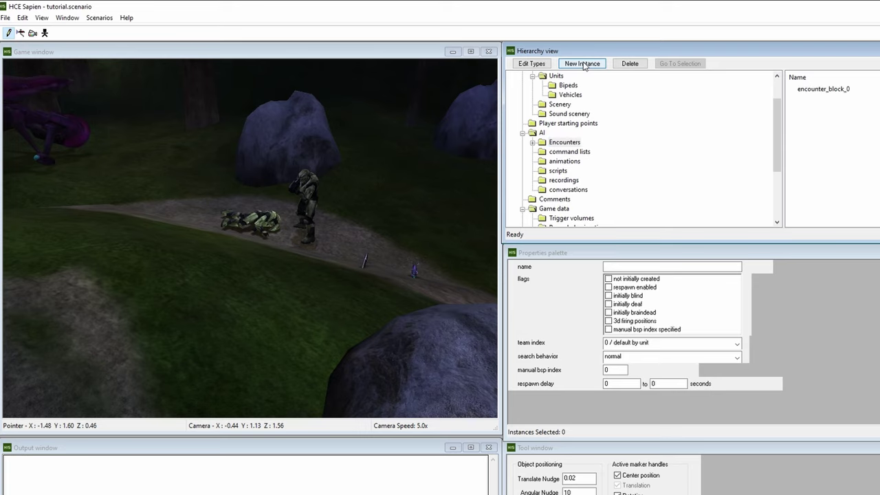
{"action": "left_click", "coordinate": [533, 142]}
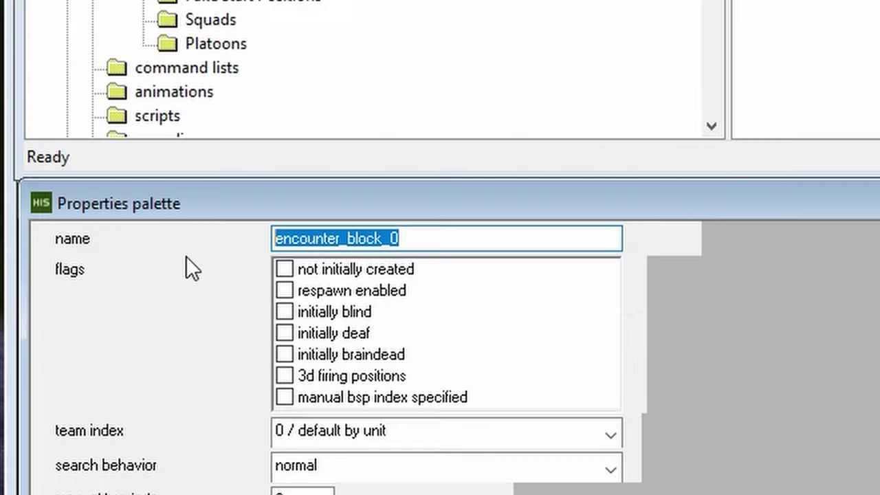
{"action": "type", "text": "Ron"}
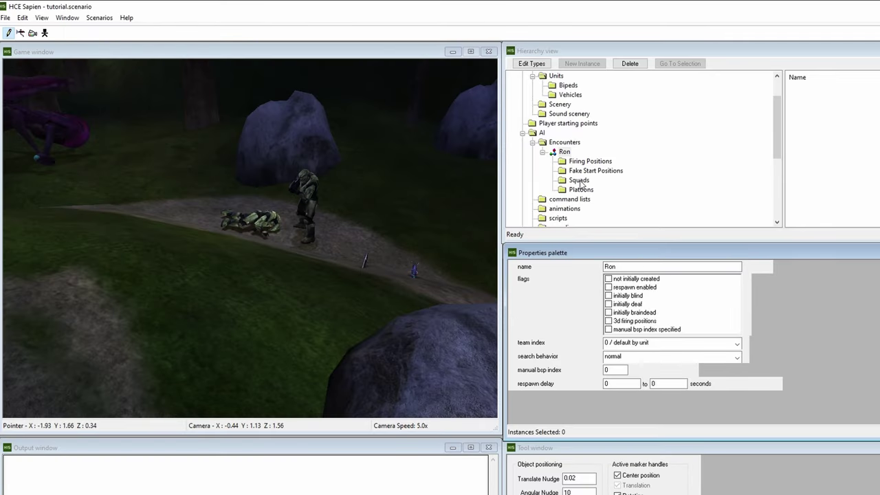
Edit the types of the actor_variant object class and add elite major needler.actor_variant from the elite major folder
{"action": "left_click", "coordinate": [579, 180]}
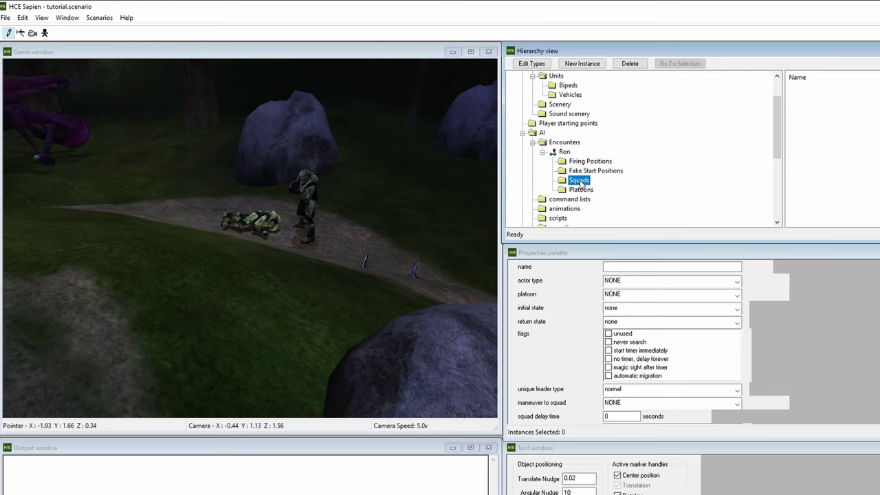
{"action": "left_click", "coordinate": [533, 63]}
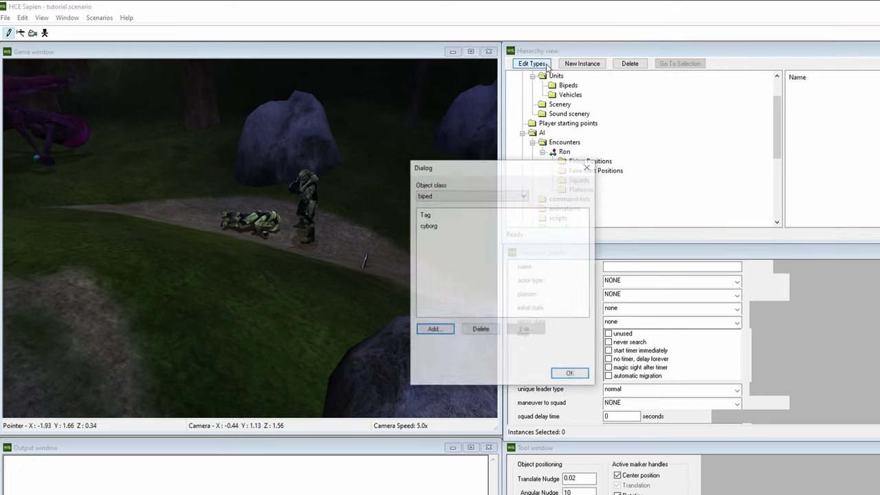
{"action": "left_click", "coordinate": [455, 196]}
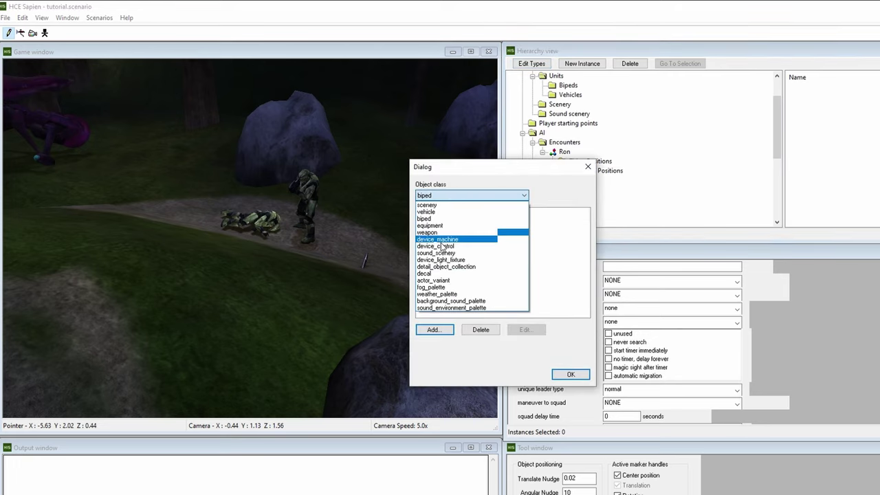
{"action": "left_click", "coordinate": [440, 280]}
{"action": "left_click", "coordinate": [434, 329]}
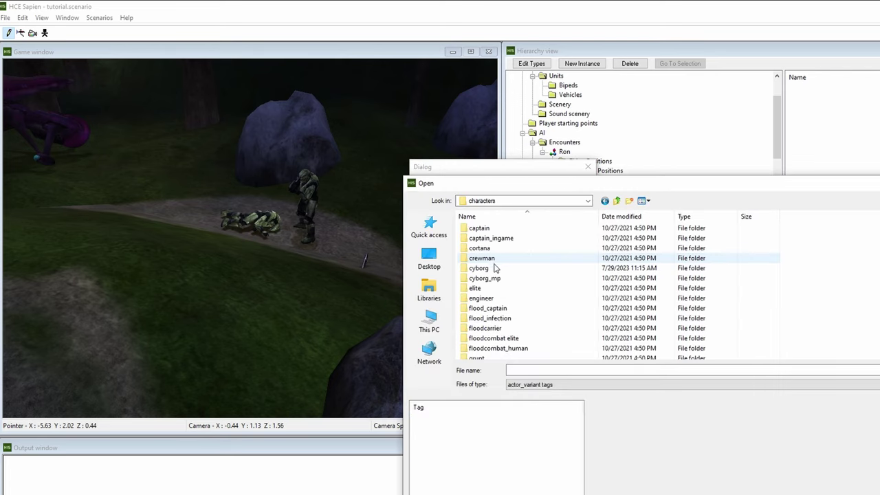
{"action": "double_click", "coordinate": [484, 292]}
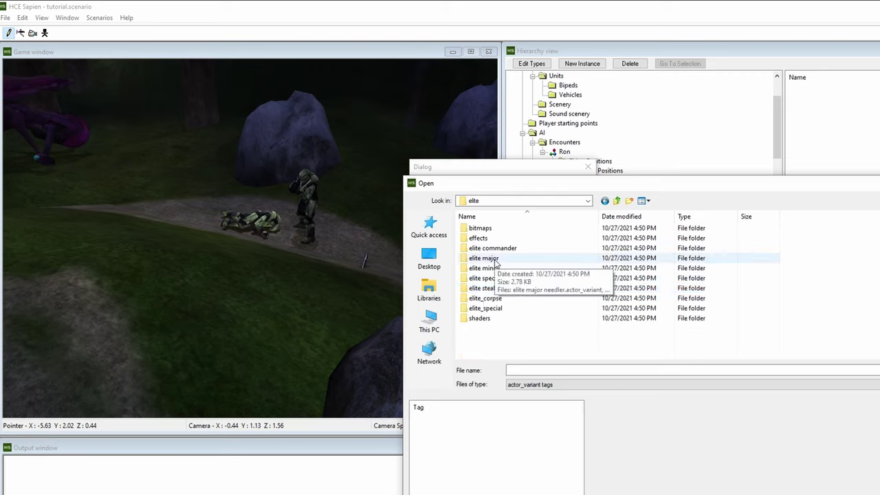
{"action": "double_click", "coordinate": [489, 259]}
{"action": "left_click", "coordinate": [512, 230]}
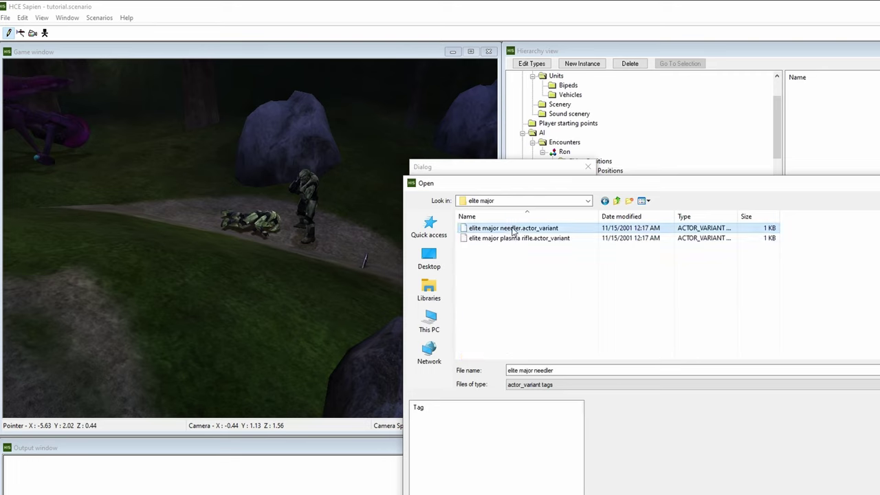
{"action": "double_click", "coordinate": [512, 229]}
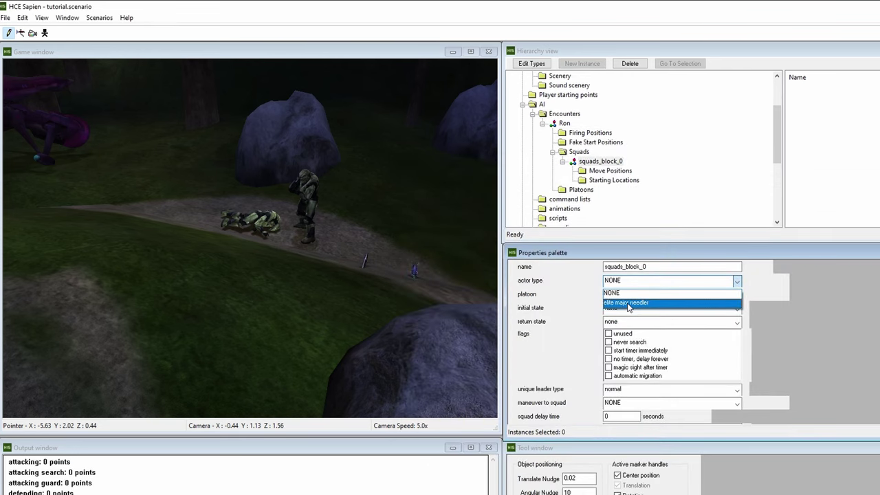
Set the actor type of the Ron encounter's new squad to elite major needler and open its insane diff count for editing
{"action": "left_click", "coordinate": [628, 304]}
{"action": "scroll", "coordinate": [561, 311], "scroll_direction": "down", "scroll_amount": 3}
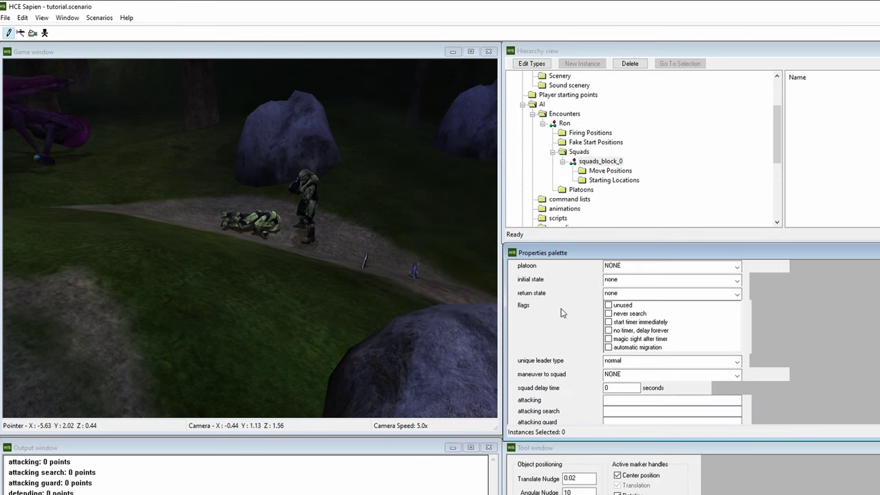
{"action": "scroll", "coordinate": [564, 297], "scroll_direction": "down", "scroll_amount": 3}
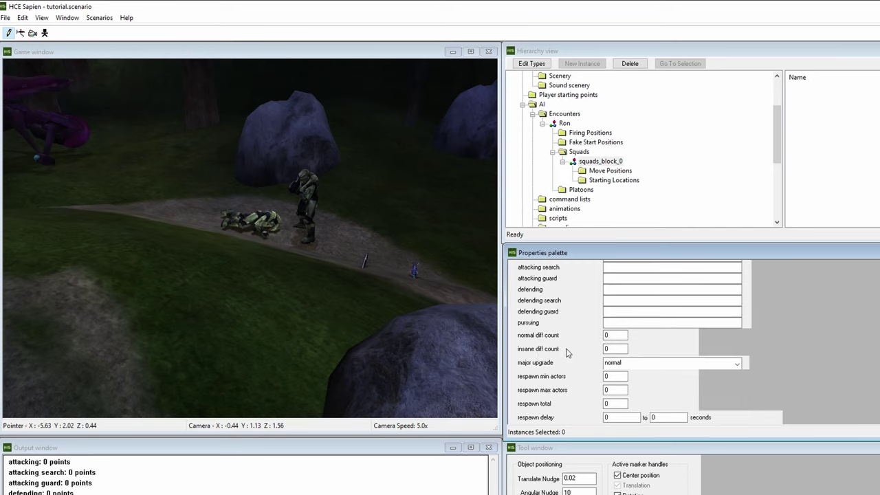
{"action": "left_click", "coordinate": [611, 349]}
{"action": "left_click_drag", "start_coordinate": [611, 349], "coordinate": [605, 349]}
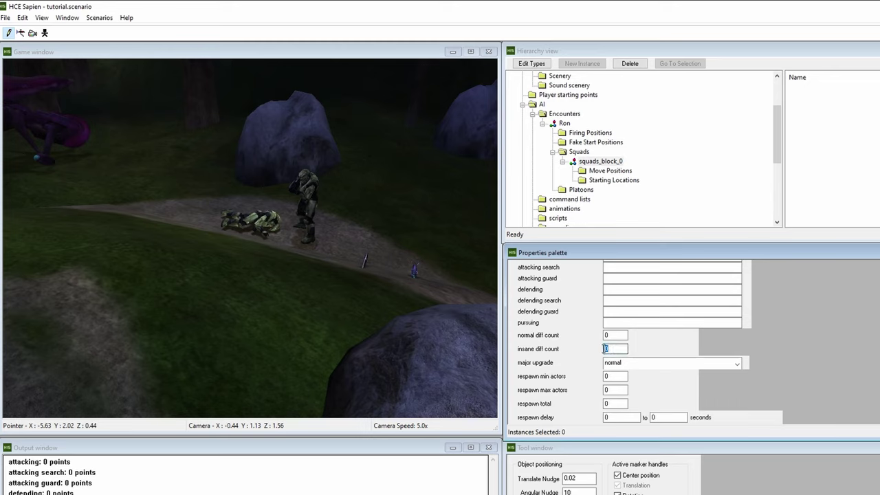
Place a starting location facing 180 degrees for the Ron squad on the grass near the bipeds and spawn the encounter with ai_place ron
{"action": "left_click", "coordinate": [614, 181]}
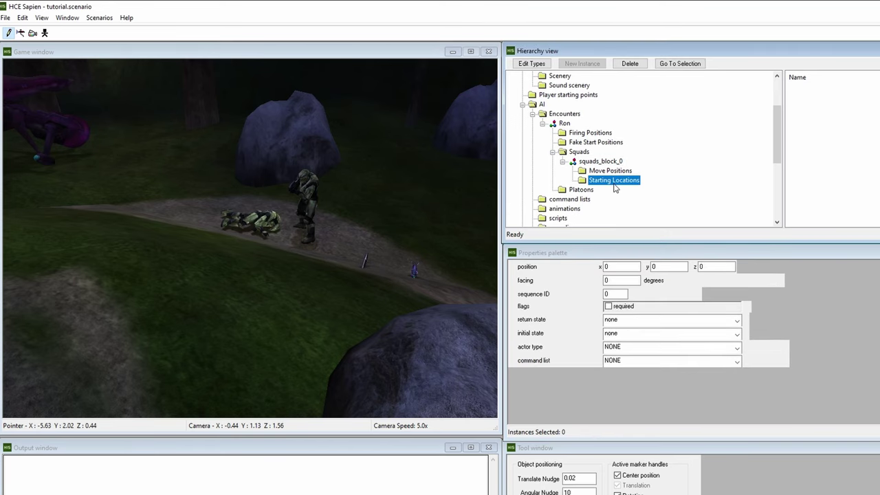
{"action": "right_click", "coordinate": [201, 304]}
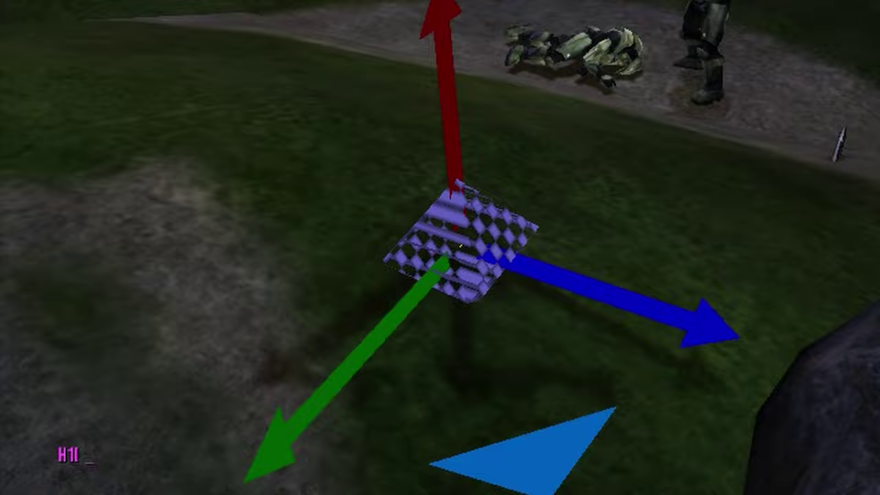
{"action": "type", "text": "ai_place ron"}
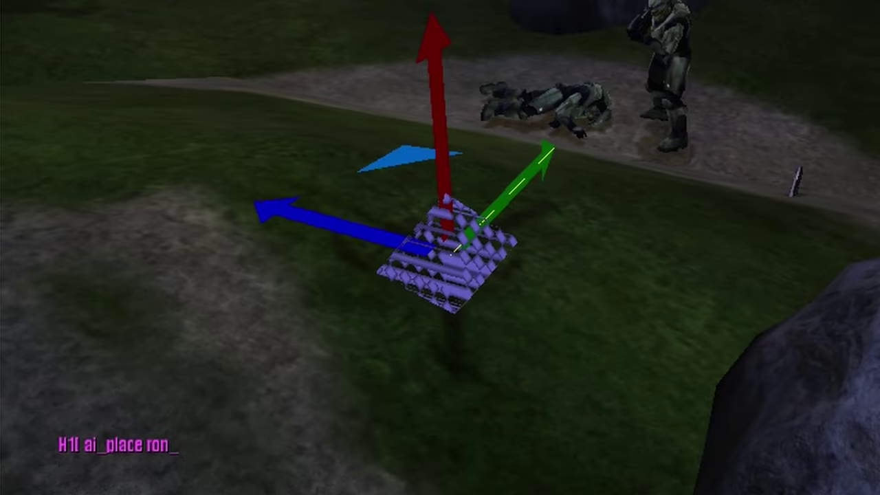
{"action": "key", "text": "Return"}
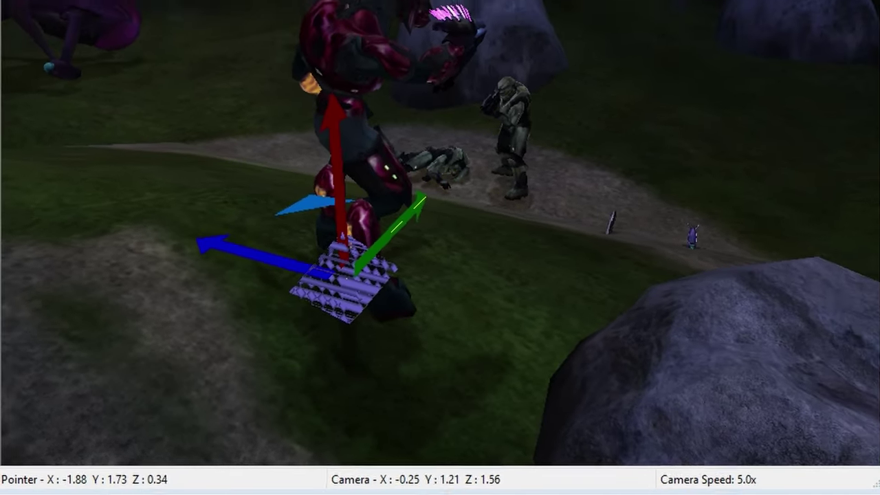
{"action": "key", "text": "d"}
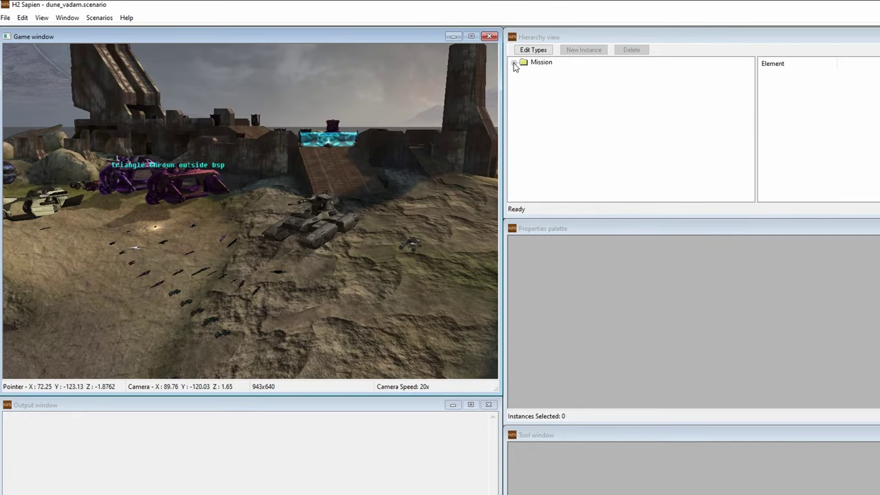
In H2 Sapien, place a Player simulation from the mission's Game Data on the sand near the small vehicle and take control of the player
{"action": "left_click", "coordinate": [514, 62]}
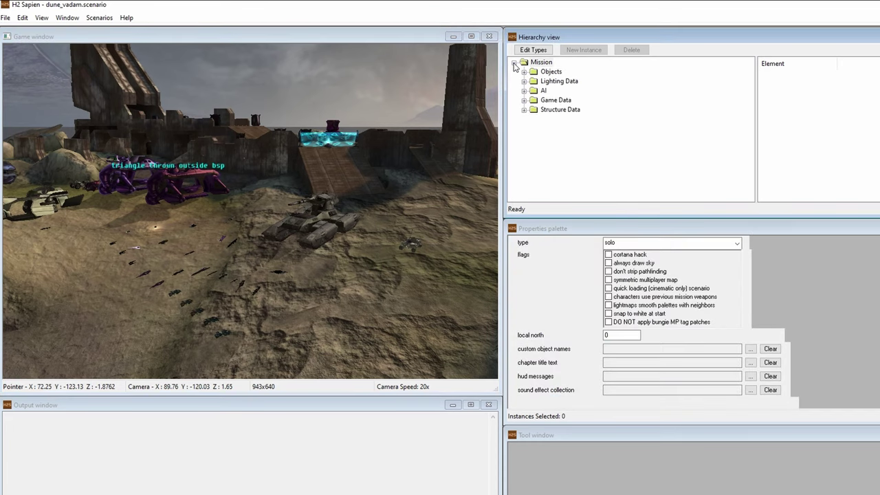
{"action": "left_click", "coordinate": [524, 100]}
{"action": "scroll", "coordinate": [588, 127], "scroll_direction": "down", "scroll_amount": 1}
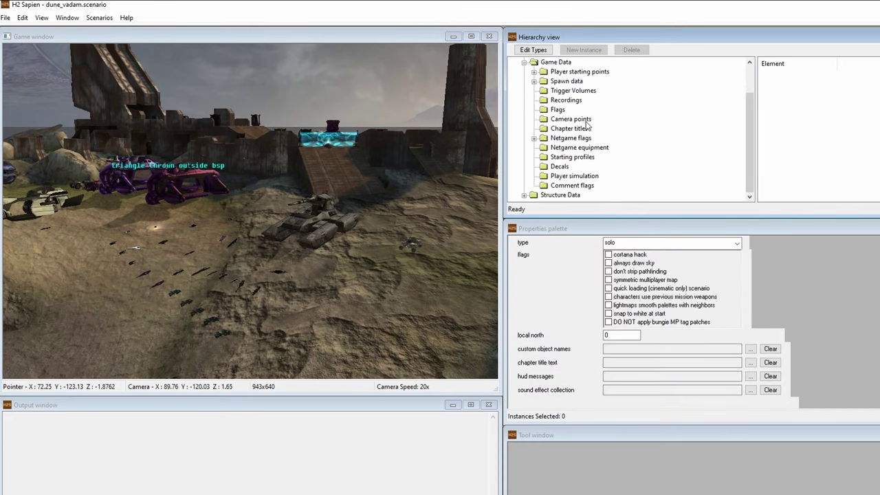
{"action": "left_click", "coordinate": [571, 177]}
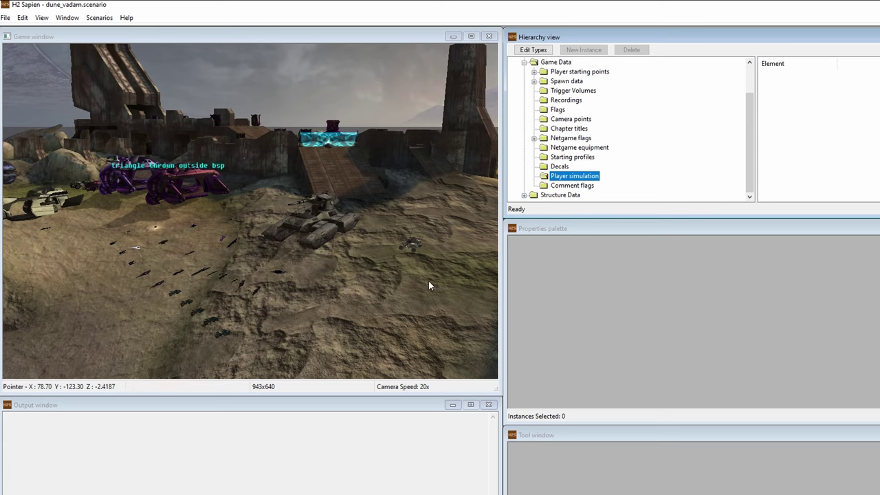
{"action": "right_click", "coordinate": [451, 269]}
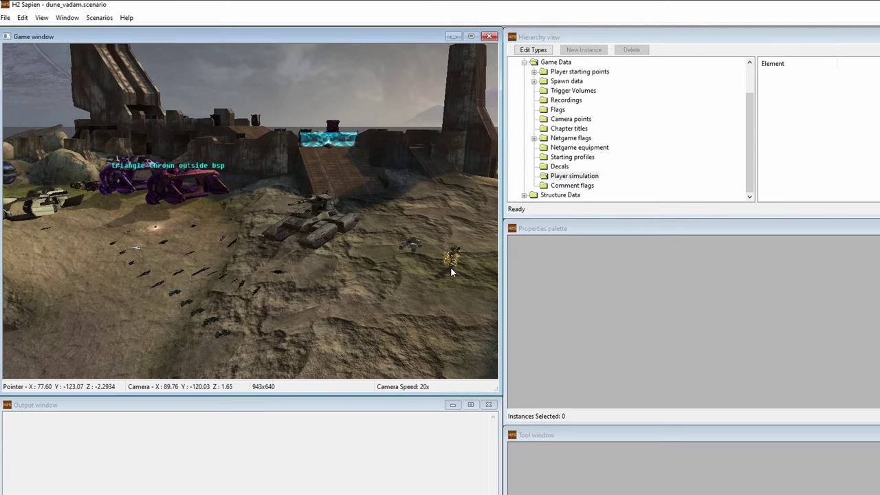
{"action": "key", "text": "Tab"}
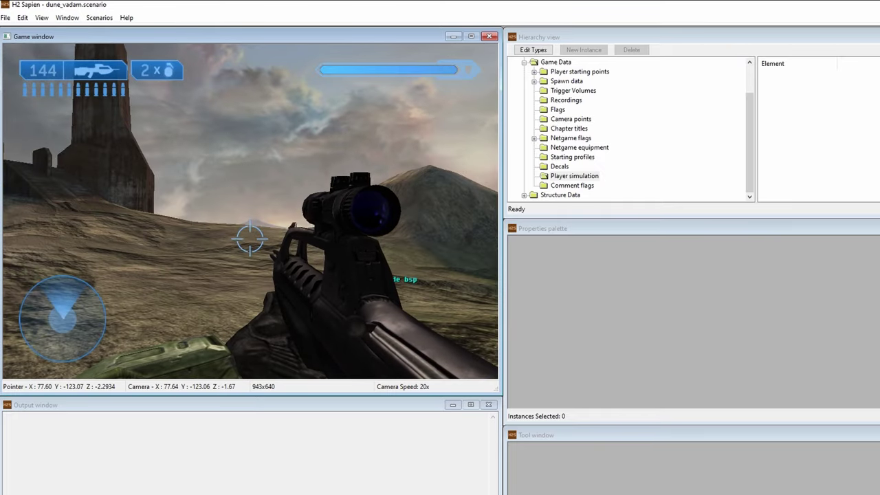
Playtest the dune_vadam scenario by boarding the small four-wheeled vehicle and driving it across the sand along the shore
{"action": "key", "text": "w"}
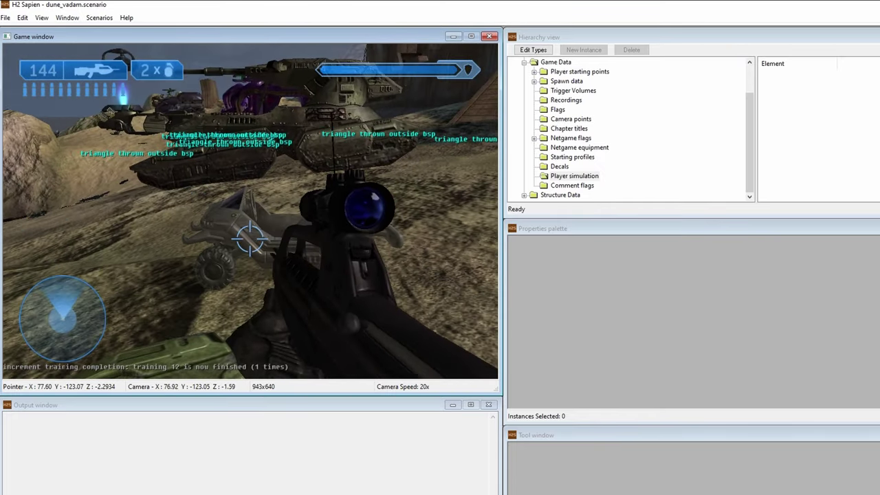
{"action": "key", "text": "e"}
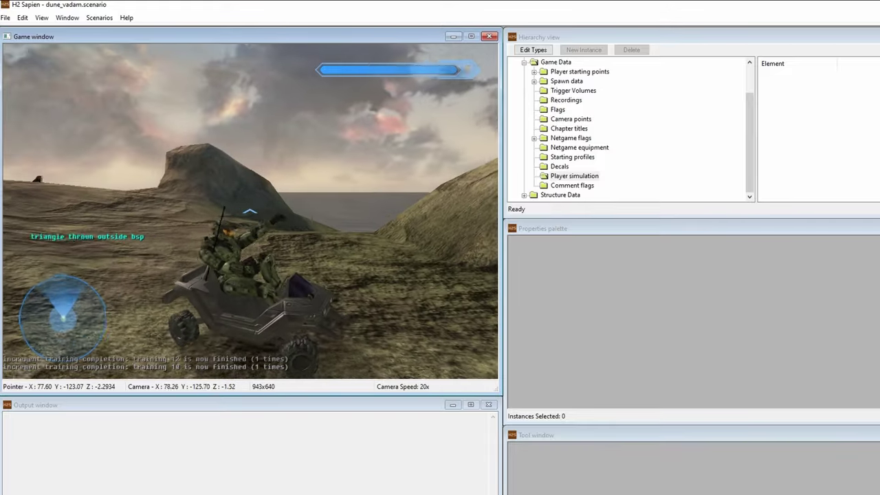
{"action": "key", "text": "w"}
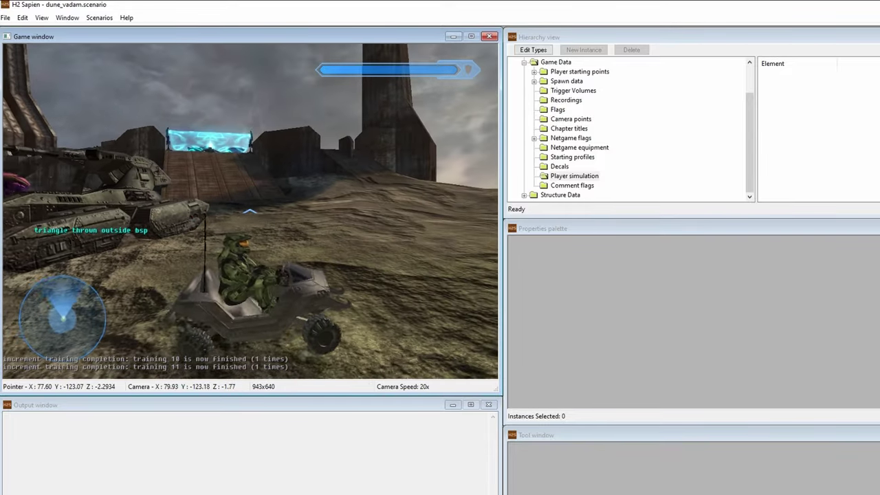
{"action": "key", "text": "w"}
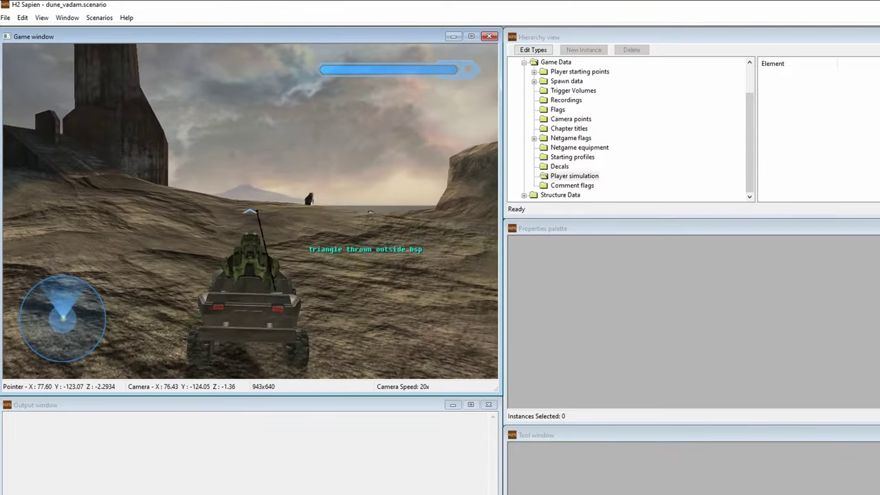
{"action": "key", "text": "w"}
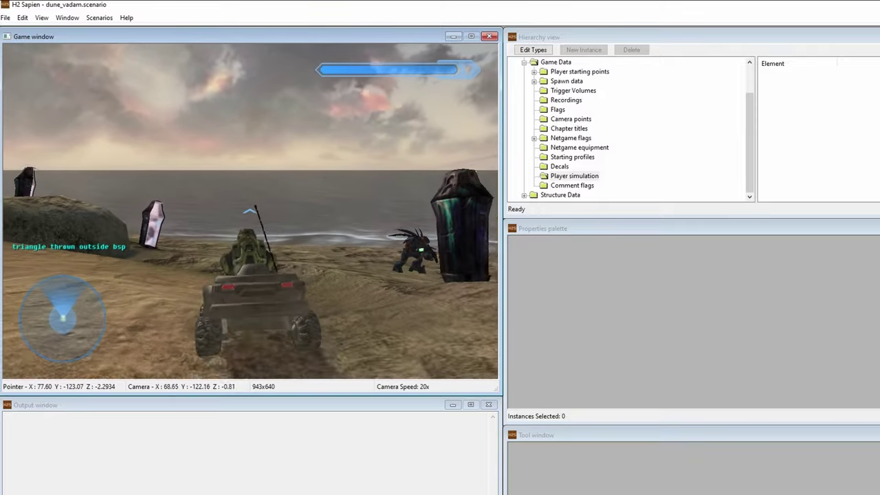
{"action": "key", "text": "w"}
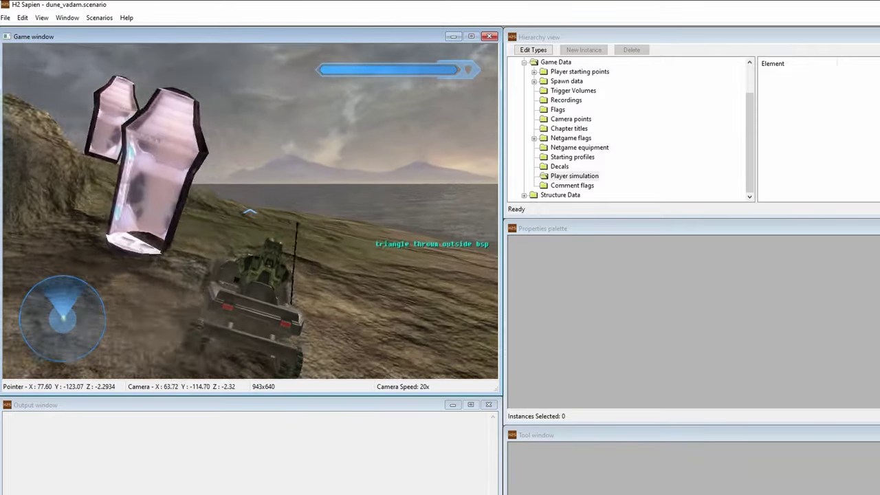
{"action": "key", "text": "w"}
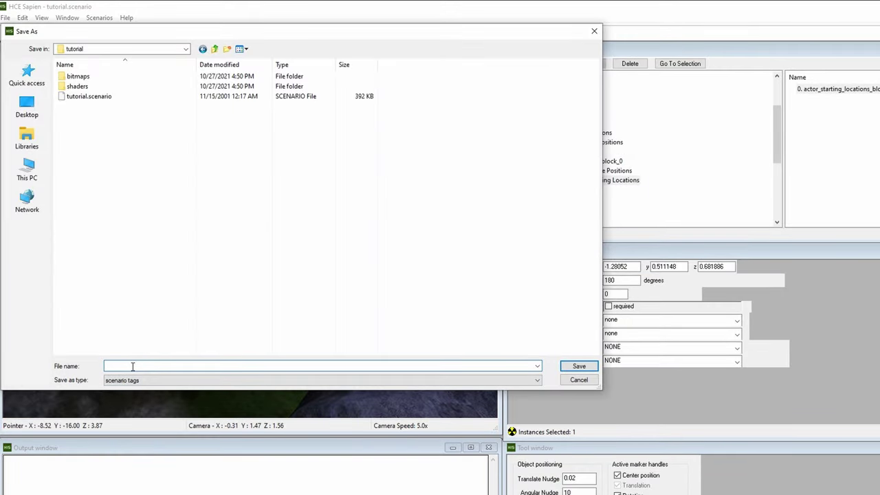
Save the Halo CE scenario as test in the tutorial folder and launch Halo Tag Test from the Chelan_1 folder
{"action": "type", "text": "test"}
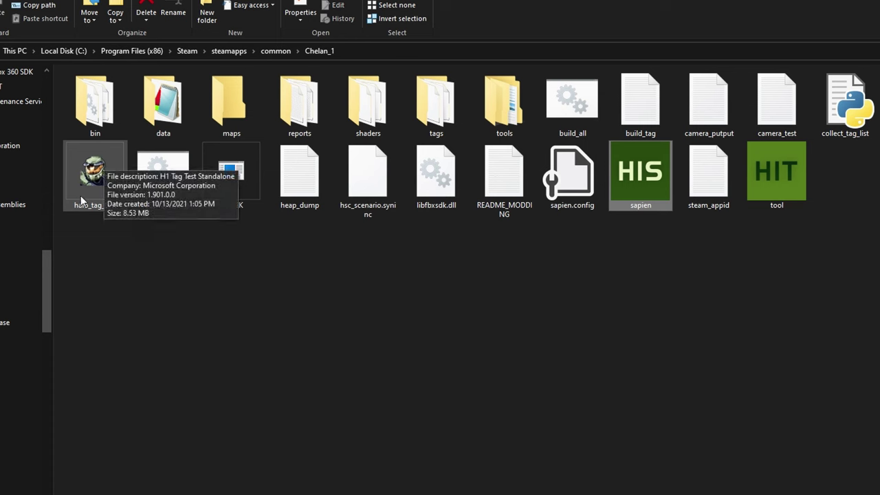
{"action": "double_click", "coordinate": [108, 199]}
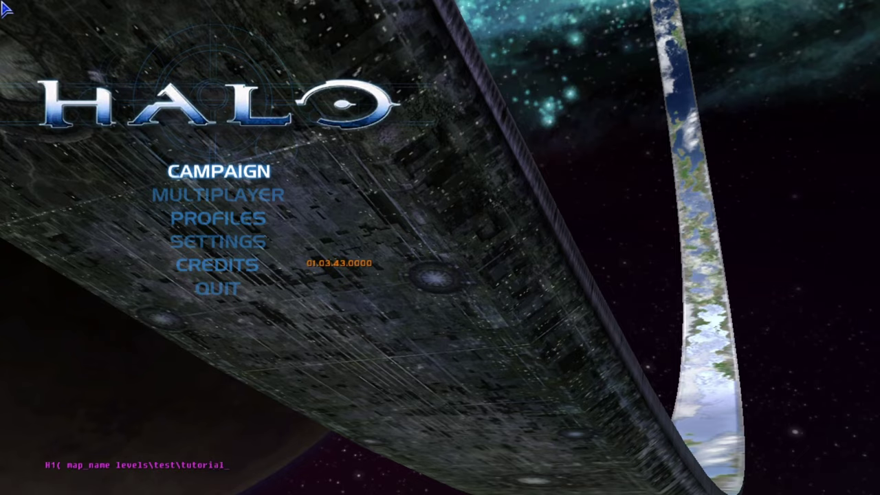
Load the saved scenario in the game with the console command map_name levels\test\tutorial\test and try it out
{"action": "type", "text": "st"}
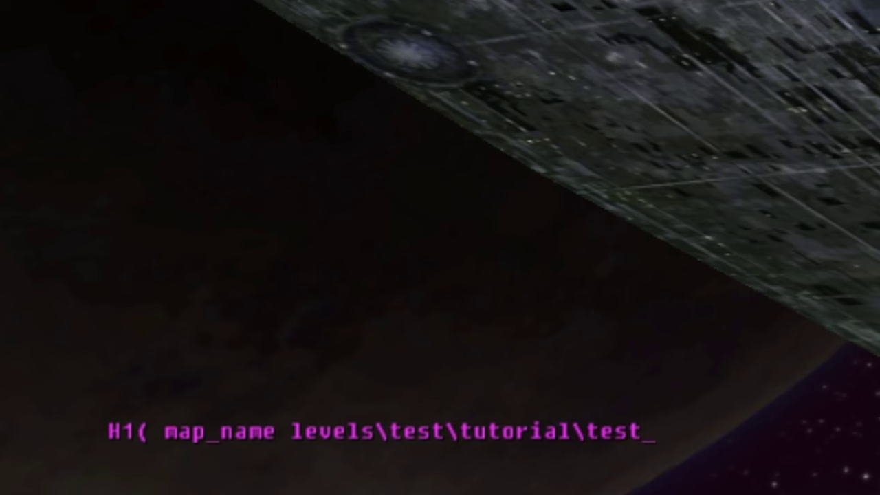
{"action": "key", "text": "Return"}
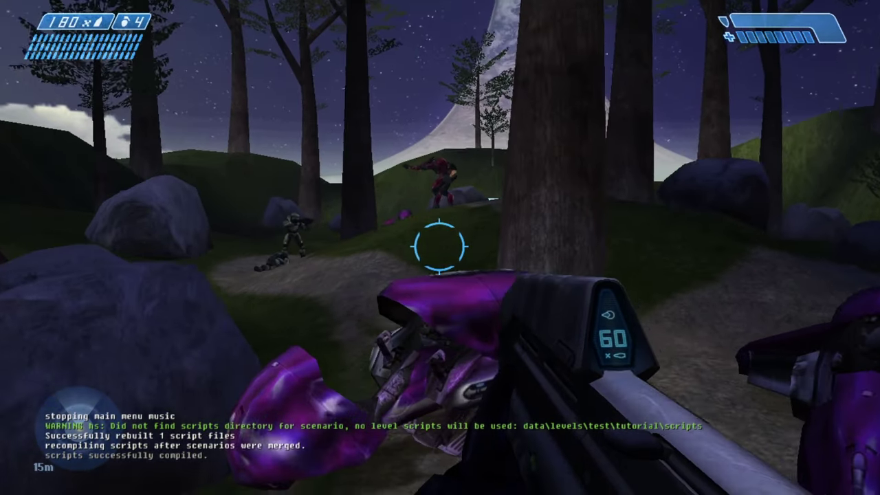
{"action": "left_click", "coordinate": [440, 247]}
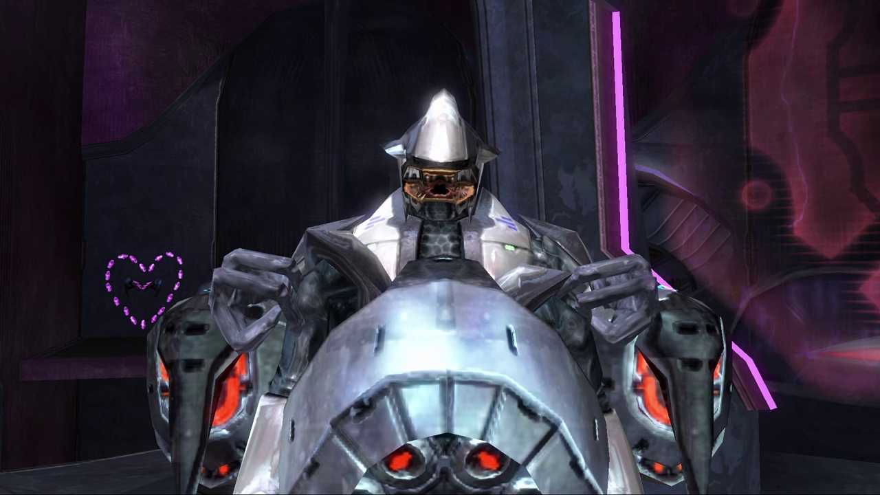